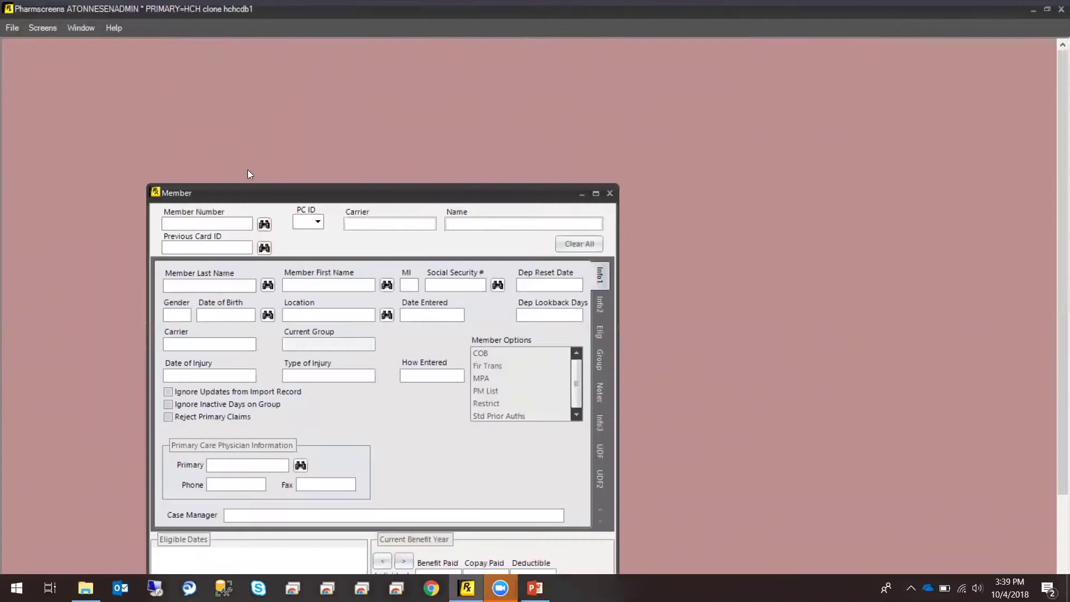
{"action": "left_click_drag", "start_coordinate": [251, 188], "coordinate": [269, 69]}
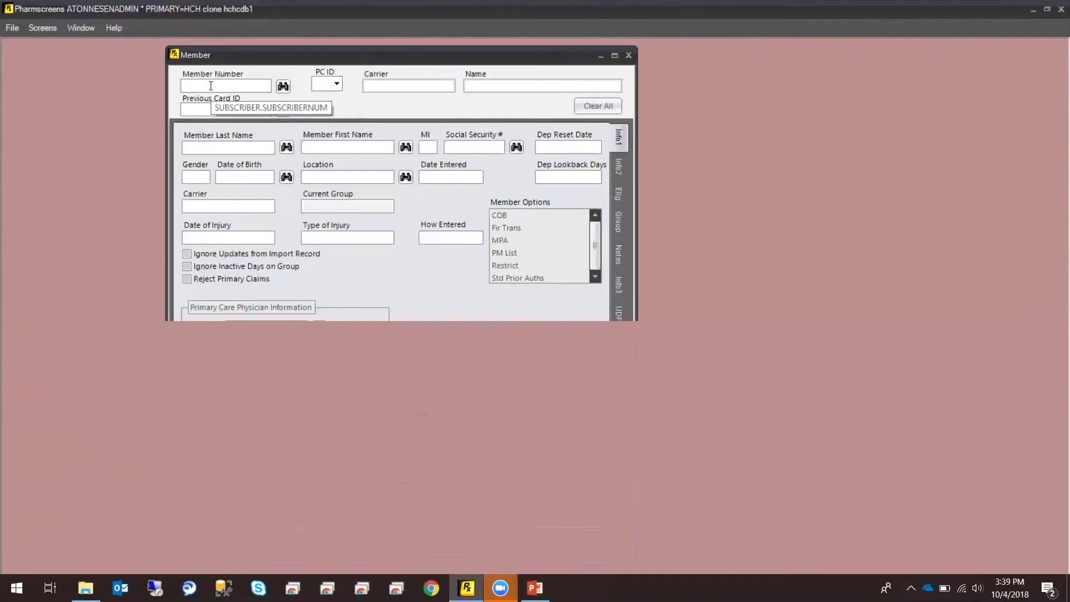
{"action": "left_click", "coordinate": [195, 147]}
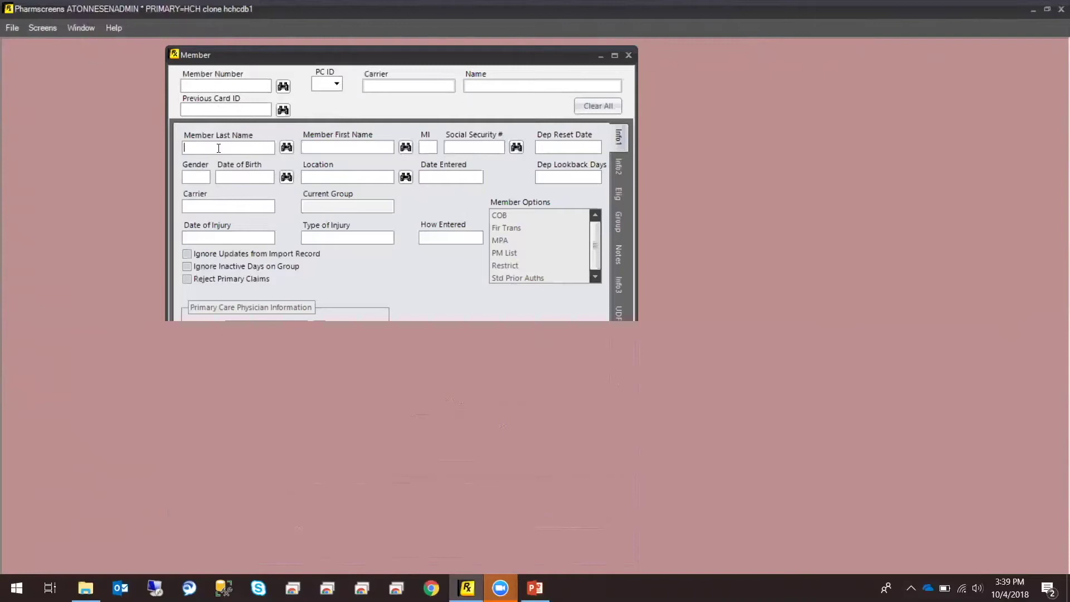
{"action": "left_click", "coordinate": [263, 174]}
Look up the member number to list family members 01–04 in Member Lookup
{"action": "left_click", "coordinate": [206, 87]}
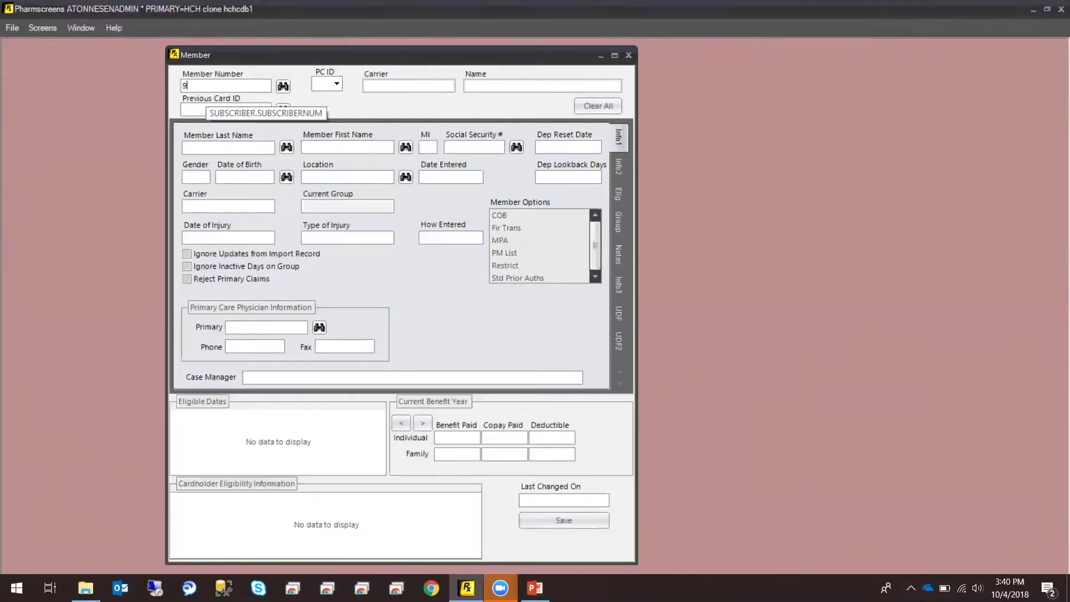
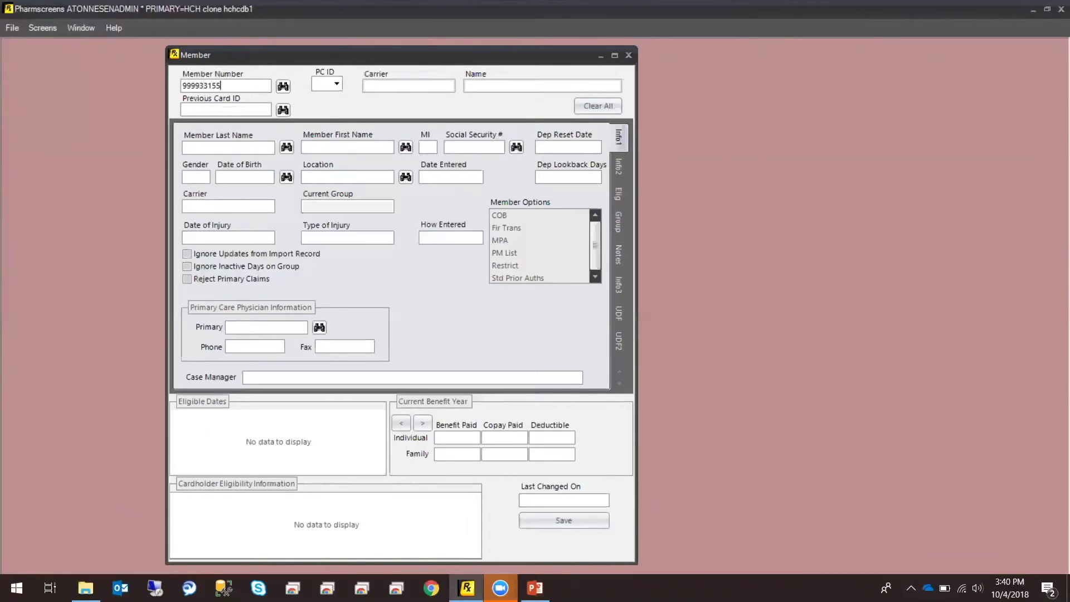
{"action": "left_click", "coordinate": [283, 90]}
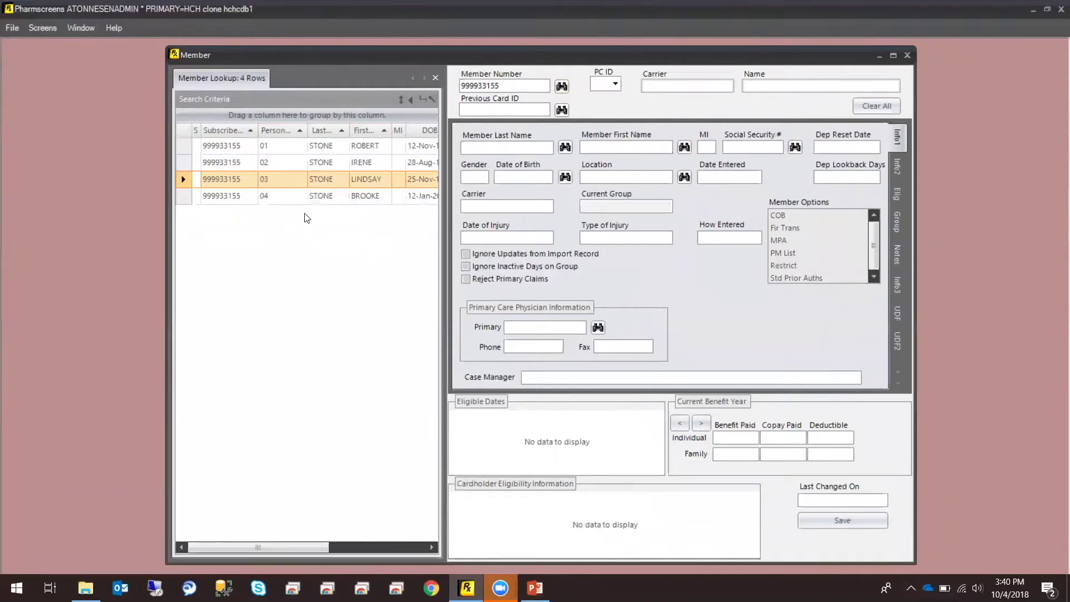
{"action": "left_click", "coordinate": [315, 147]}
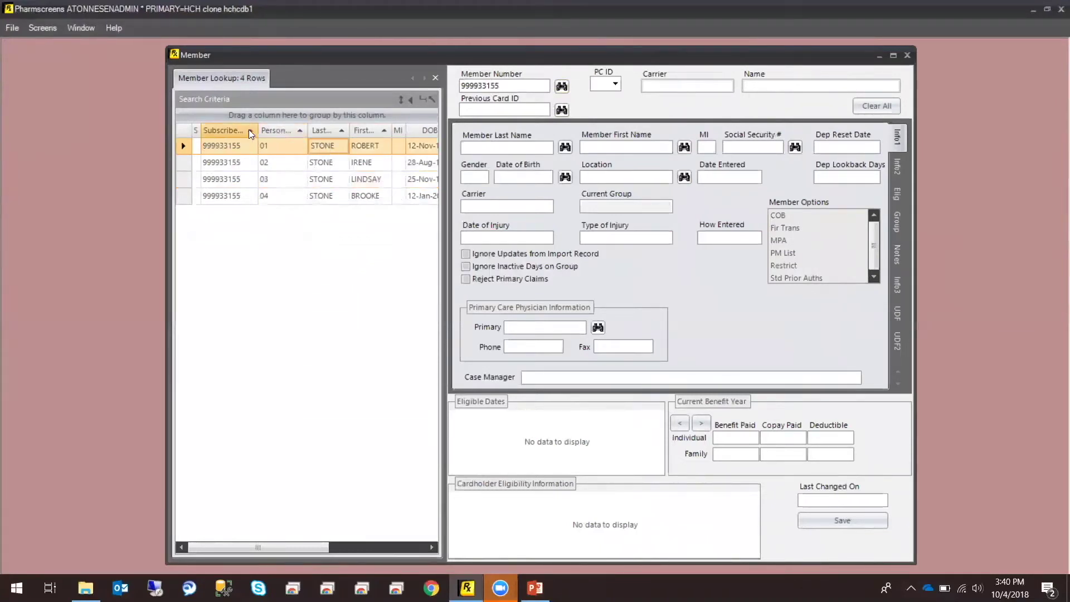
Load member 01's record: carrier ZZ, group 9999, eligible from 01-JUL-2018
{"action": "left_click", "coordinate": [209, 149]}
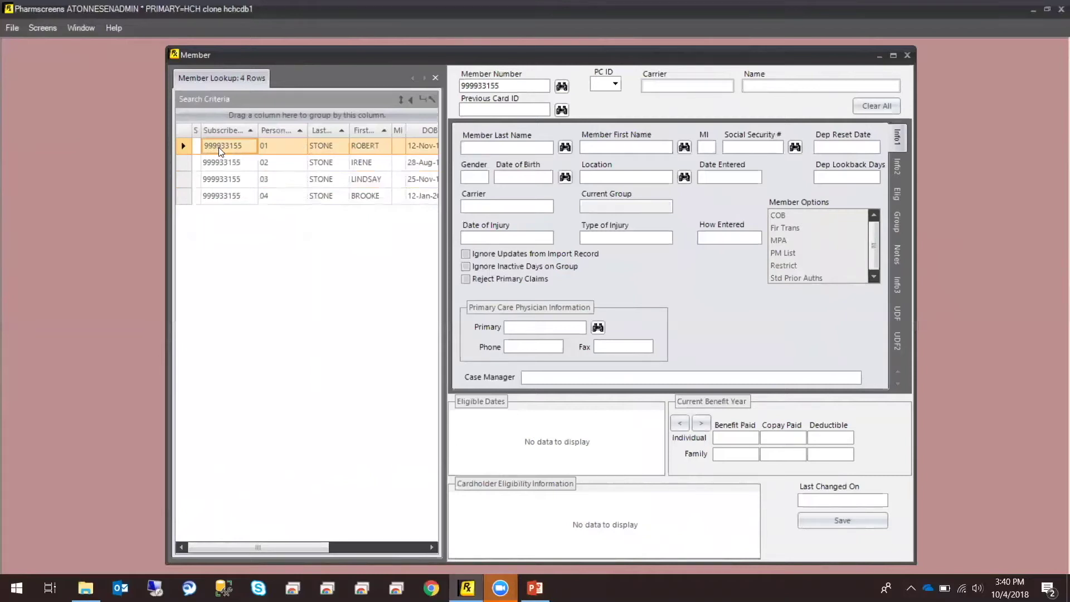
{"action": "double_click", "coordinate": [219, 146]}
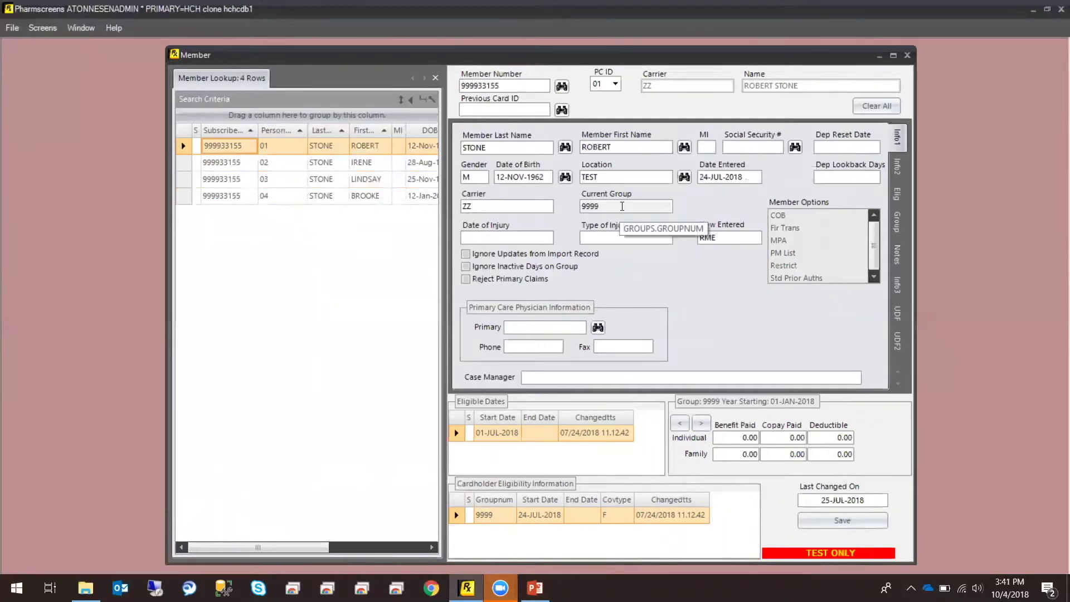
{"action": "left_click", "coordinate": [623, 207]}
{"action": "left_click", "coordinate": [518, 204]}
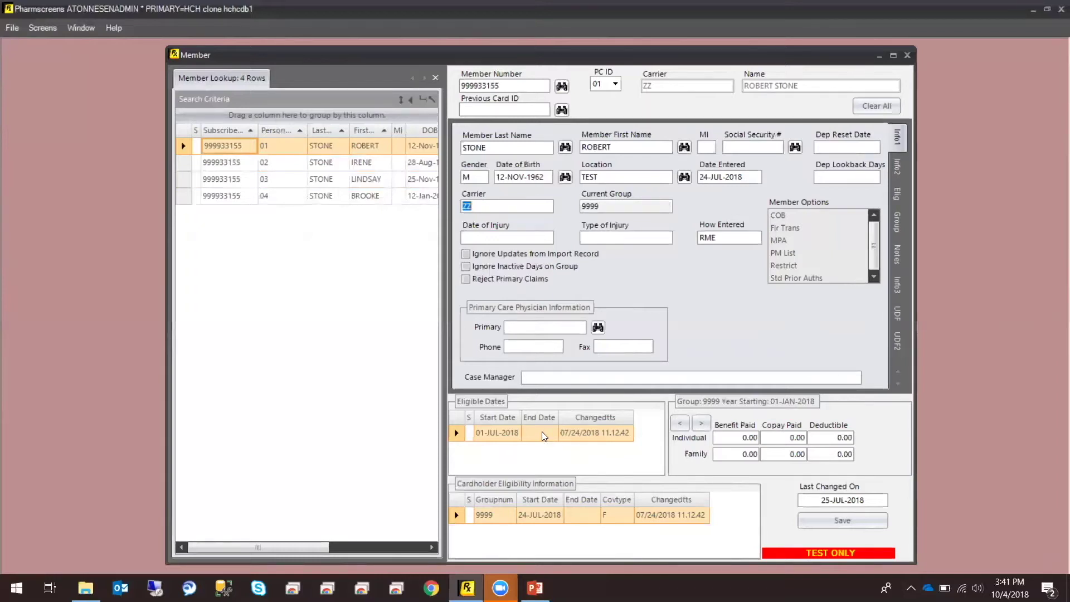
{"action": "left_click", "coordinate": [544, 436]}
{"action": "left_click", "coordinate": [903, 183]}
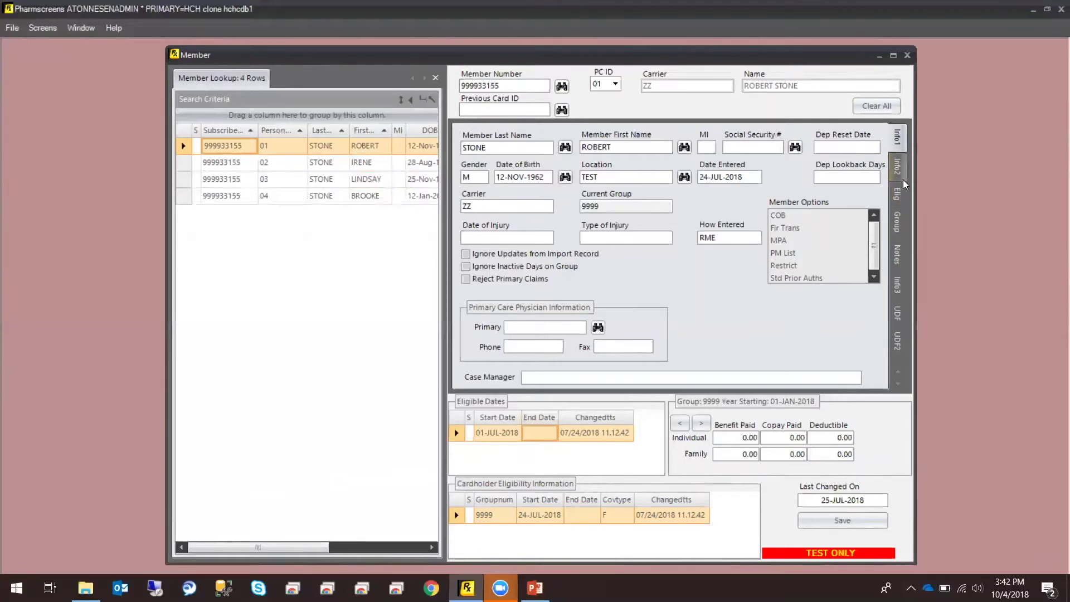
{"action": "left_click", "coordinate": [906, 253]}
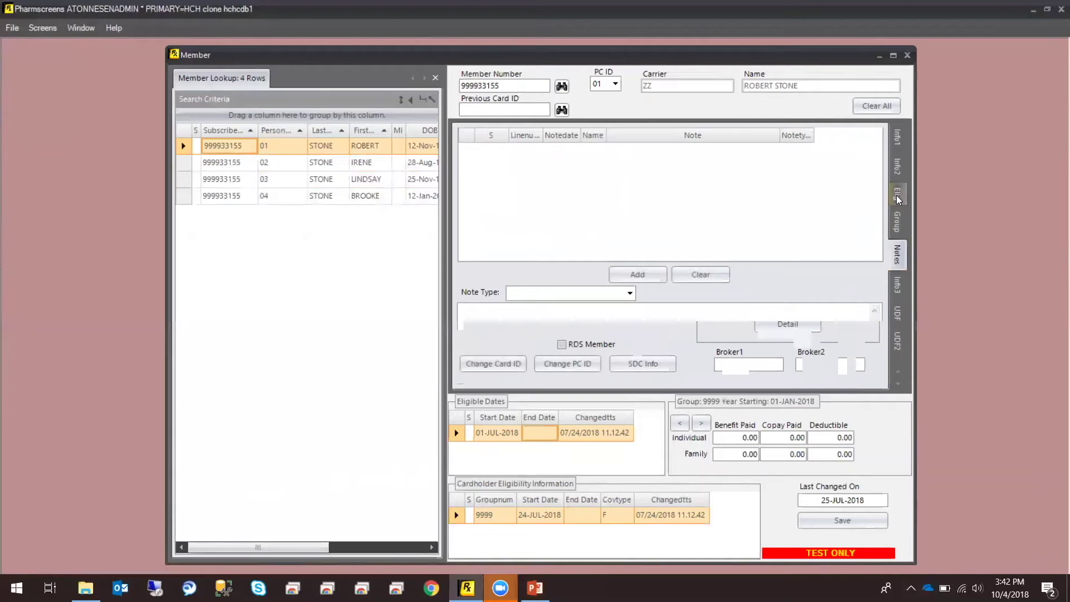
{"action": "left_click", "coordinate": [901, 145]}
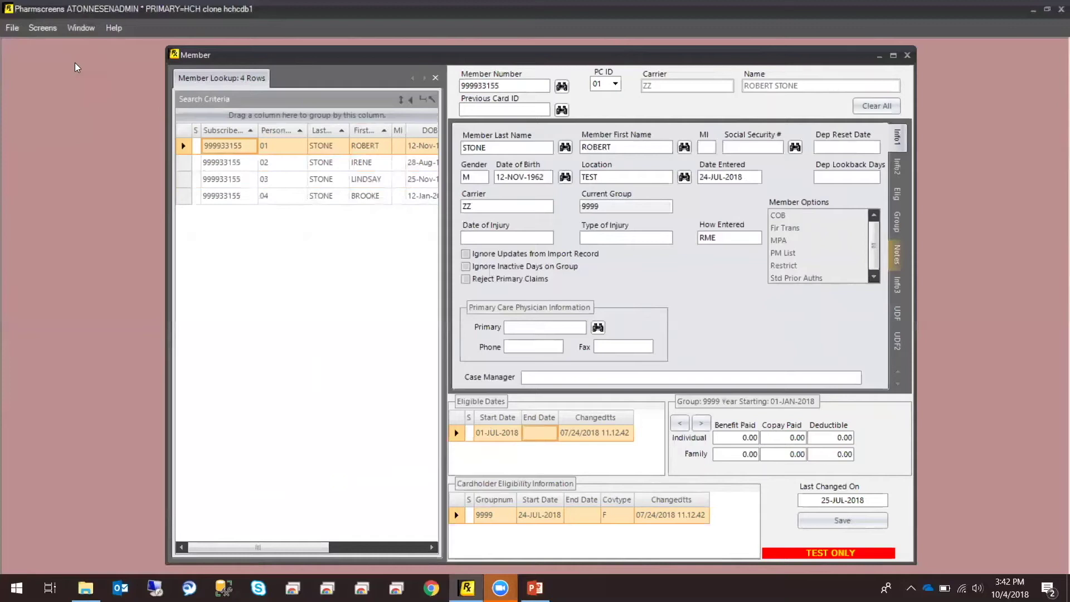
{"action": "left_click", "coordinate": [50, 35]}
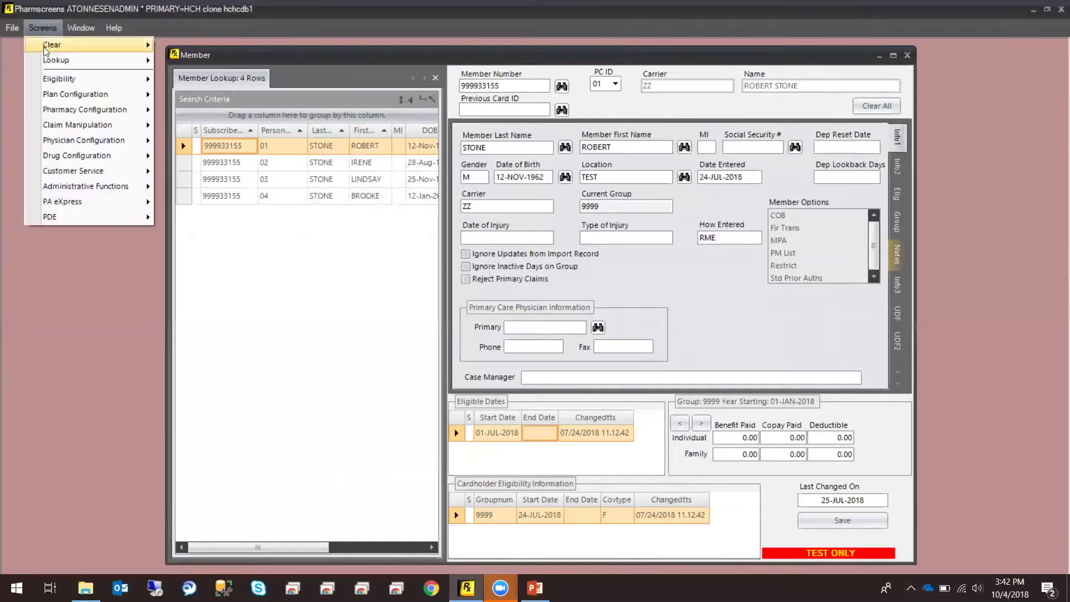
Search Transaction Lookup by the member's ID, listing 49 claim records
{"action": "mouse_move", "coordinate": [47, 62]}
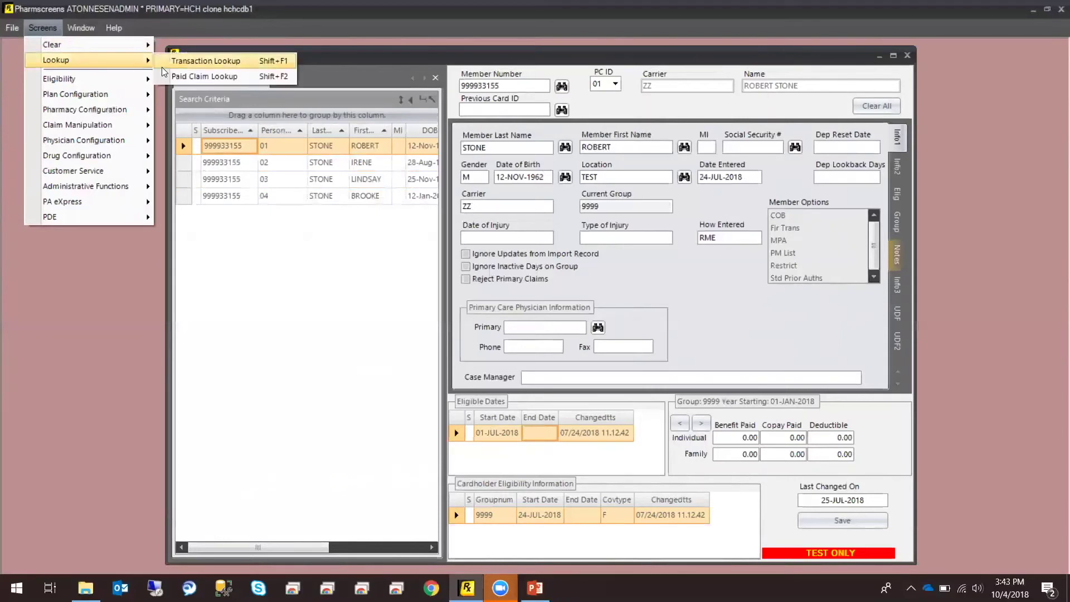
{"action": "left_click", "coordinate": [178, 64]}
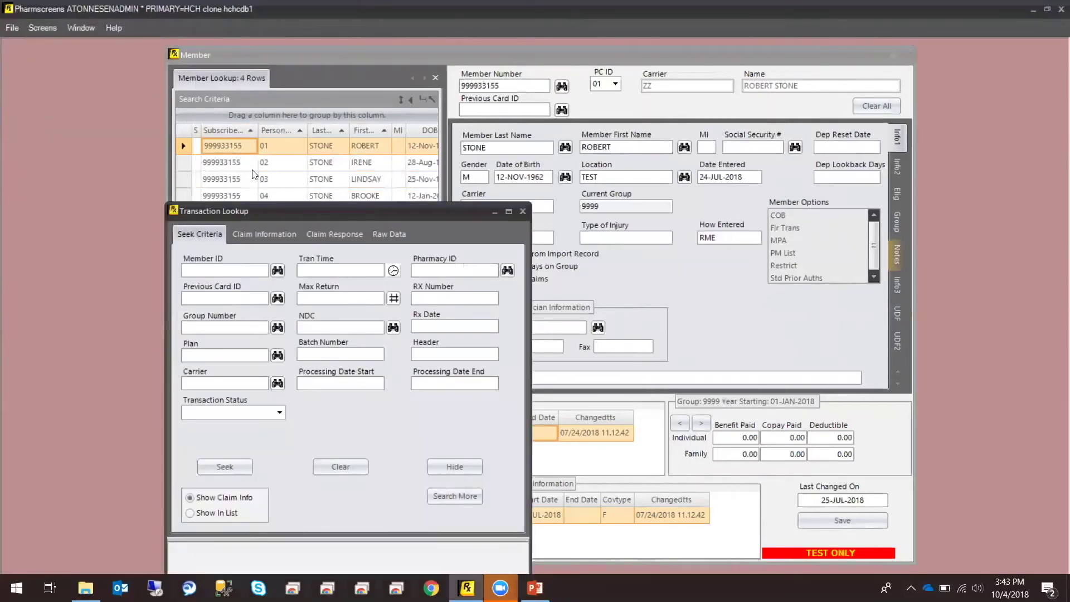
{"action": "left_click_drag", "start_coordinate": [265, 205], "coordinate": [195, 159]}
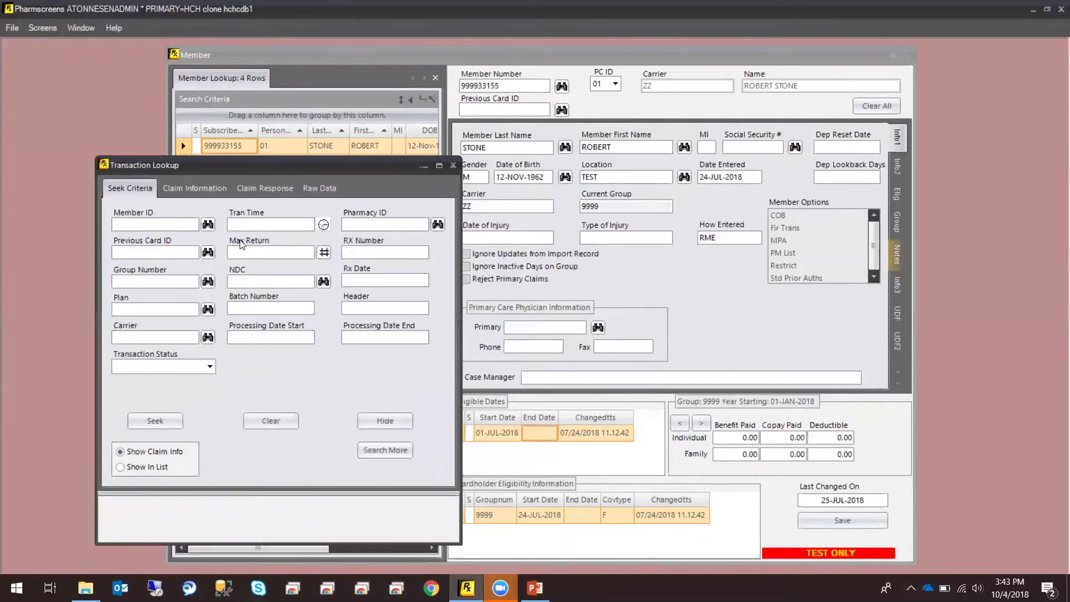
{"action": "left_click", "coordinate": [158, 418]}
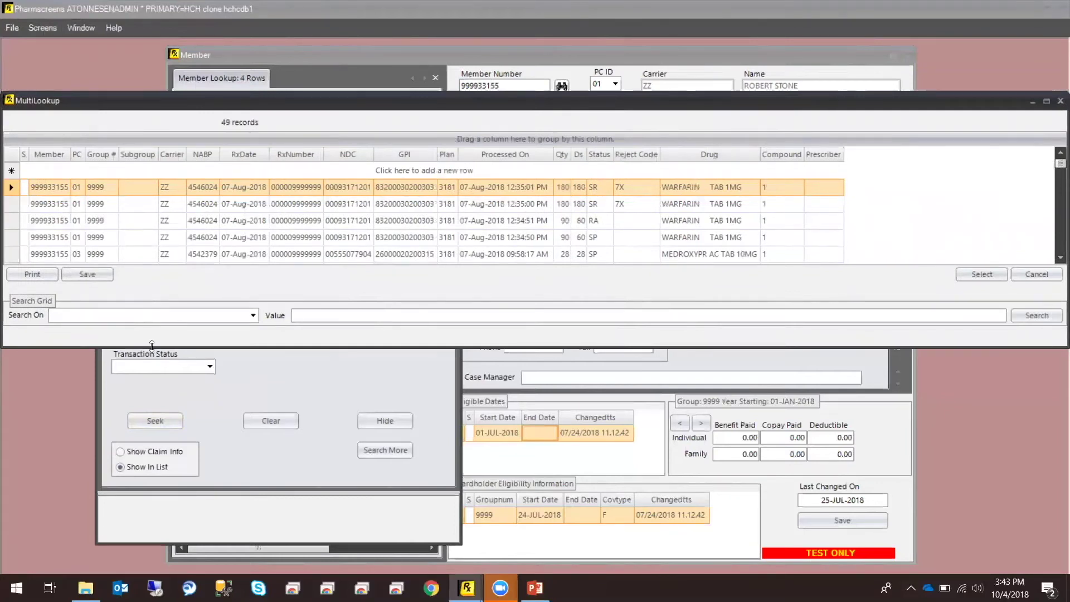
Enlarge the claim list and open the paid RANITIDINE TAB 300MG claim (plan 3181)
{"action": "left_click_drag", "start_coordinate": [151, 347], "coordinate": [125, 502]}
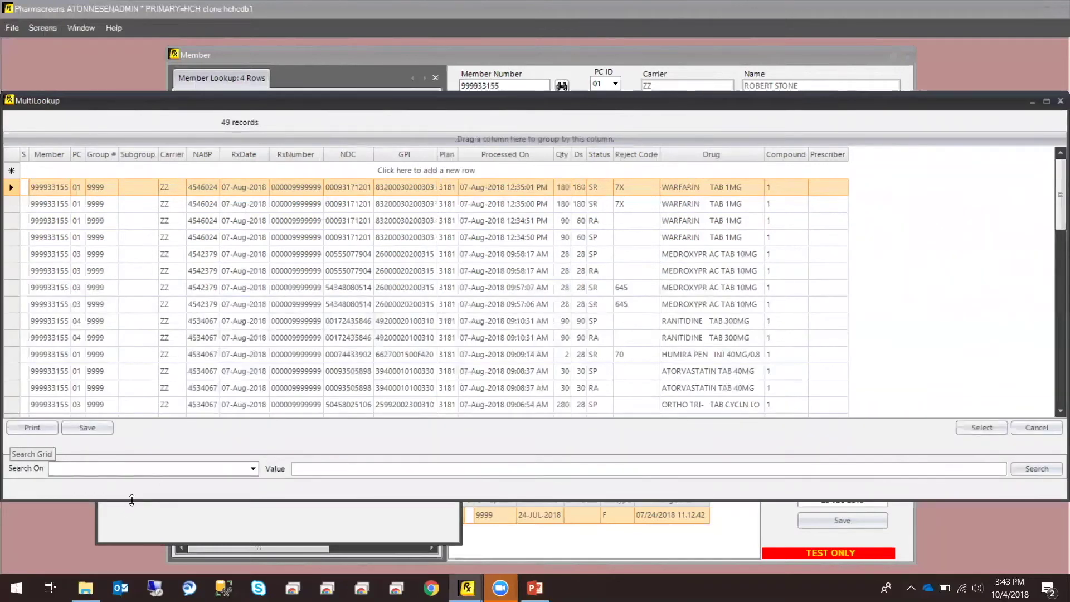
{"action": "left_click_drag", "start_coordinate": [132, 500], "coordinate": [144, 515]}
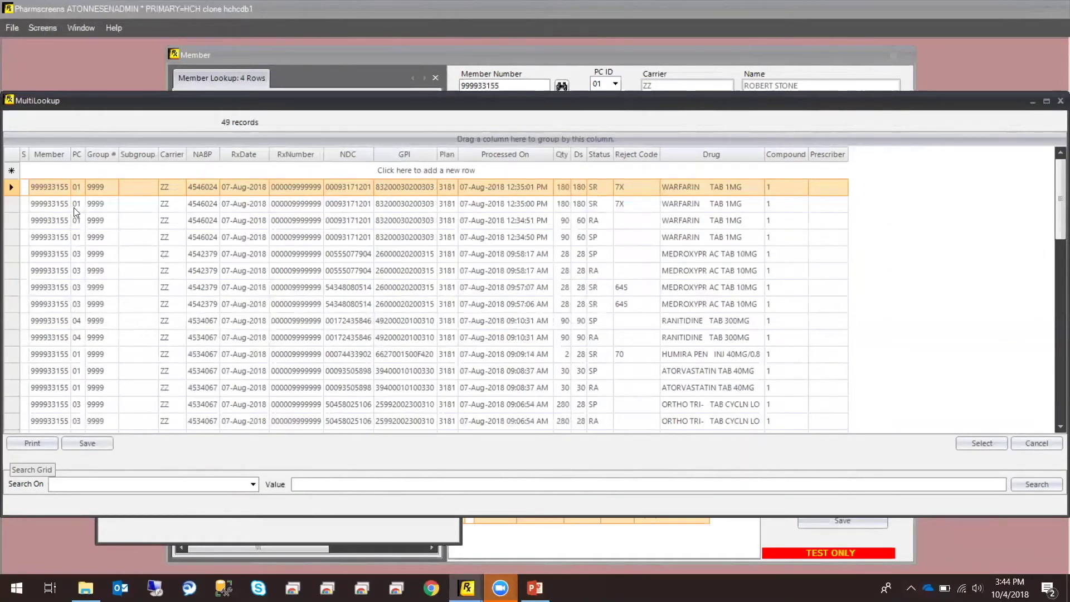
{"action": "left_click", "coordinate": [294, 234]}
{"action": "left_click", "coordinate": [275, 322]}
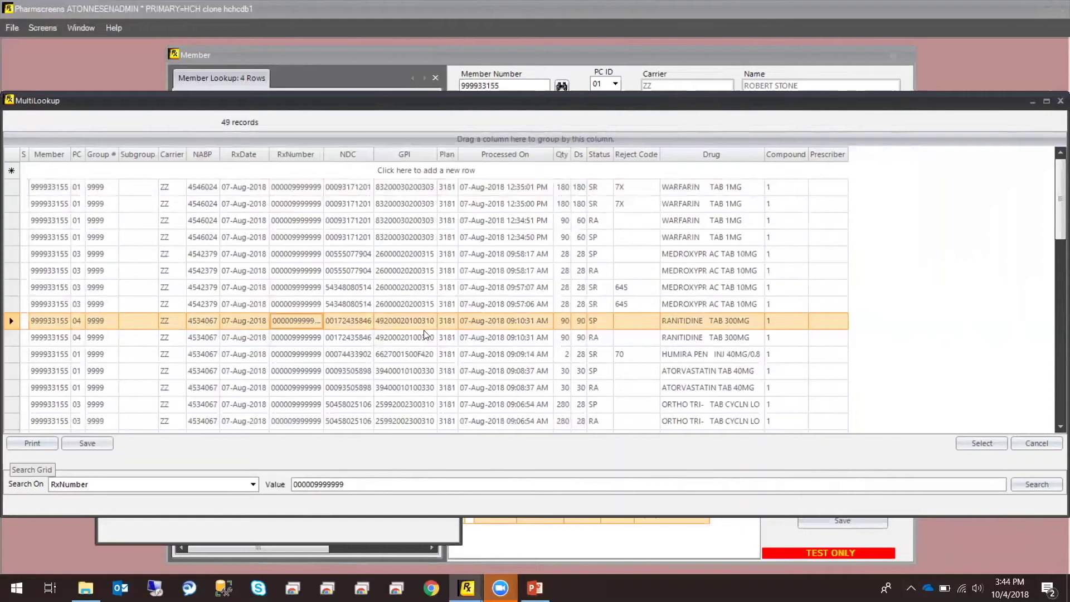
{"action": "left_click", "coordinate": [445, 323]}
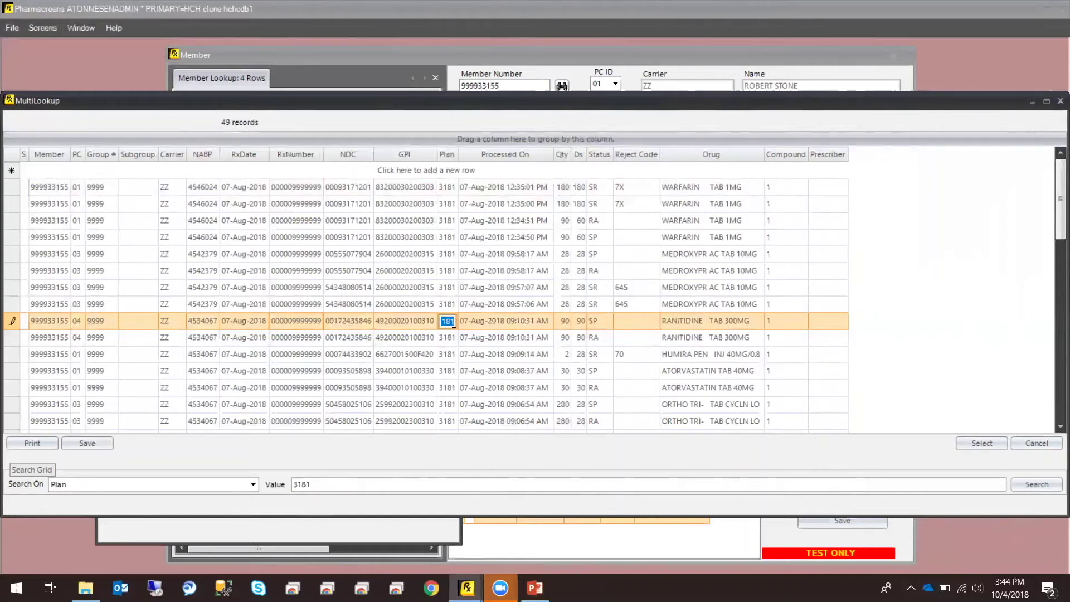
{"action": "left_click", "coordinate": [596, 322]}
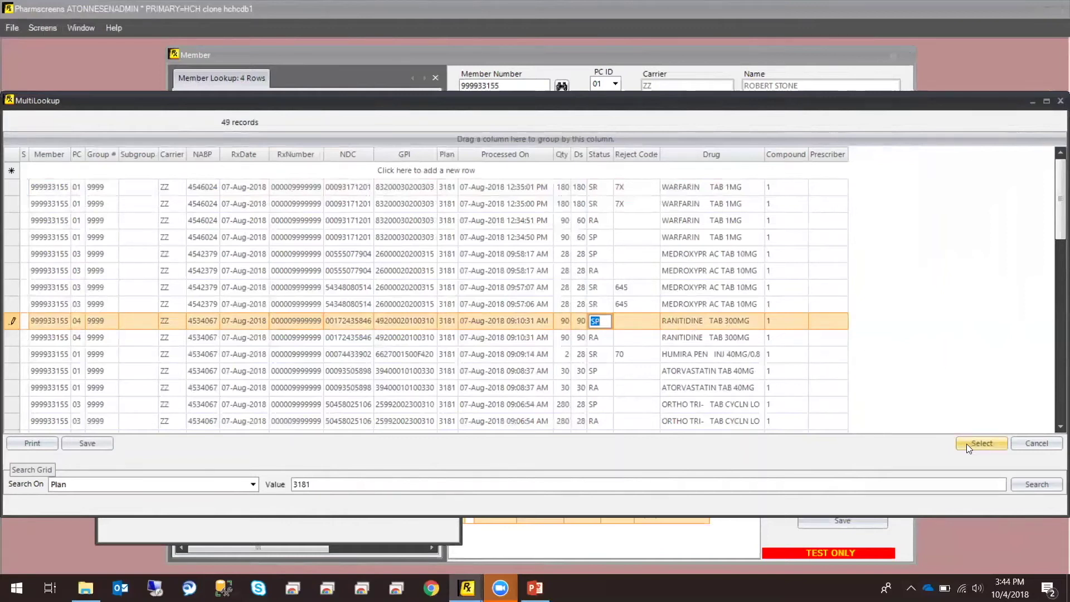
{"action": "left_click", "coordinate": [312, 354]}
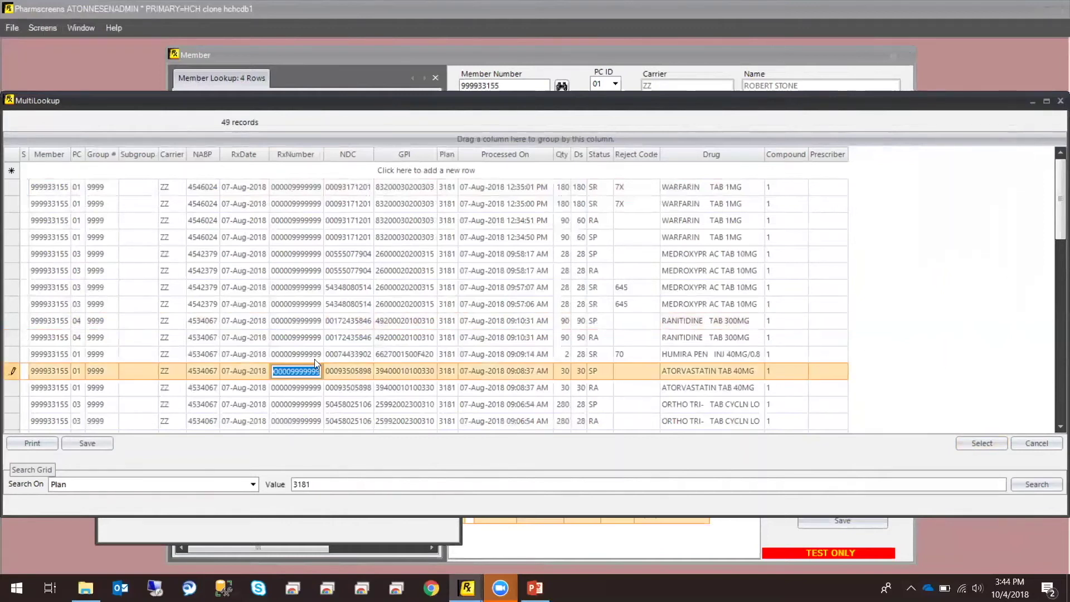
{"action": "left_click", "coordinate": [343, 322]}
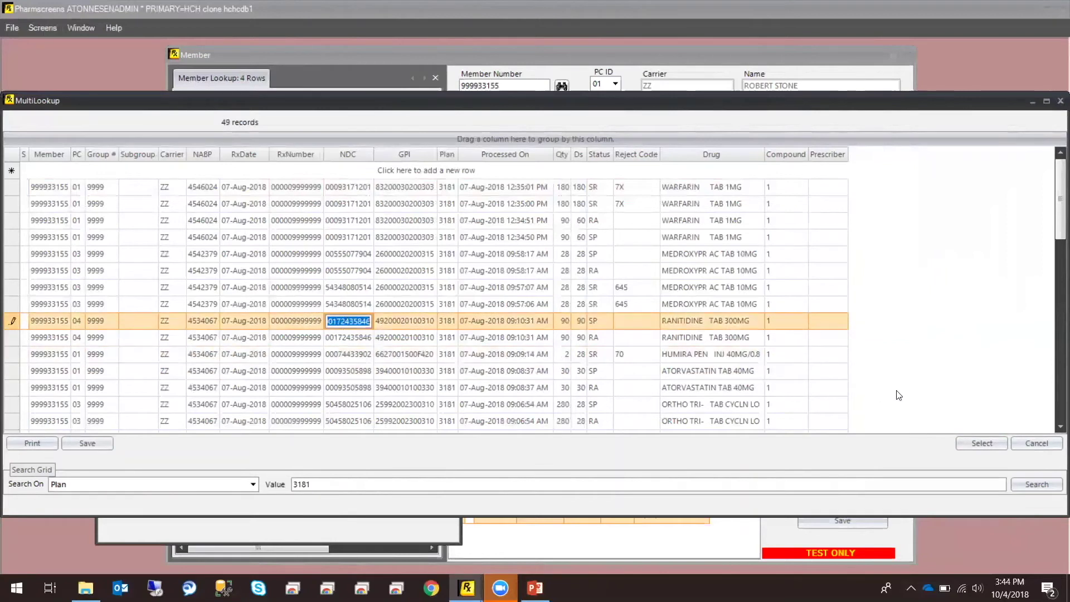
{"action": "left_click", "coordinate": [964, 443]}
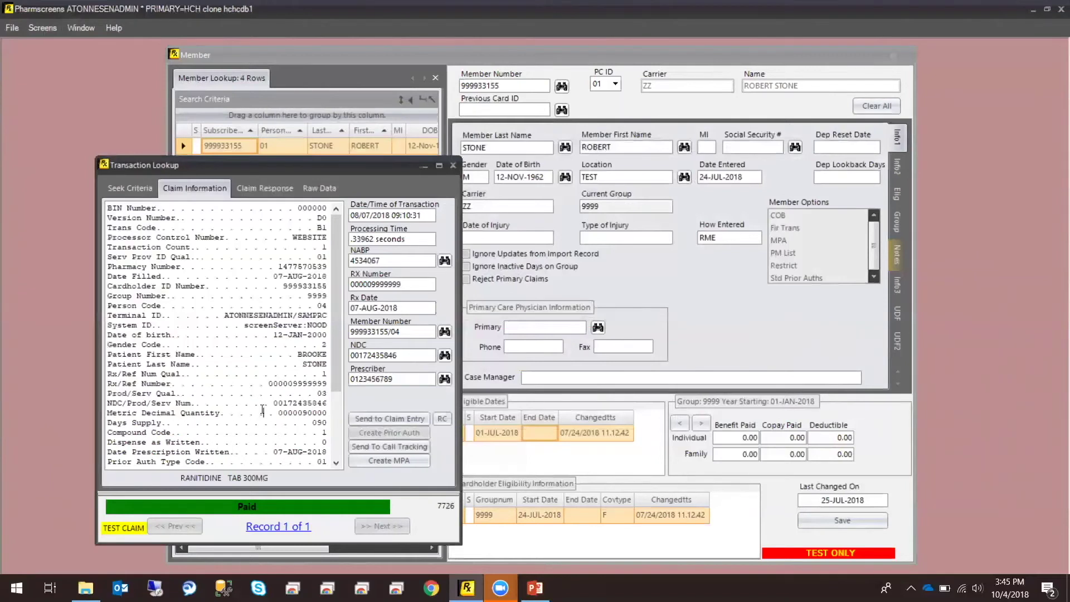
Review the claim's quantity and NDC fields, then open pharmacy NABP 4534067, WALMART PHARMACY
{"action": "left_click_drag", "start_coordinate": [297, 355], "coordinate": [328, 363]}
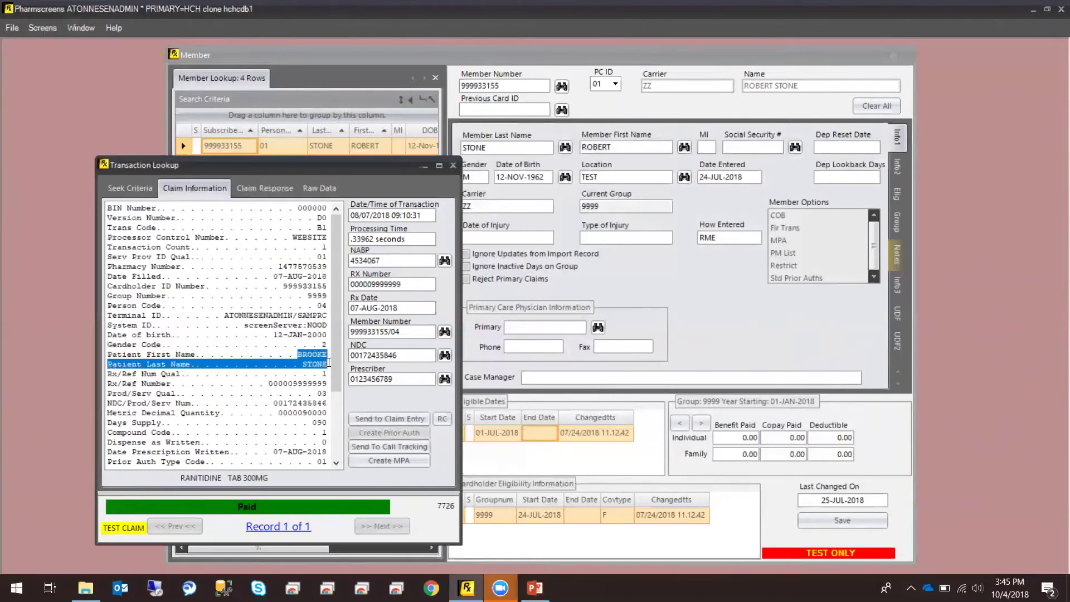
{"action": "left_click", "coordinate": [275, 372]}
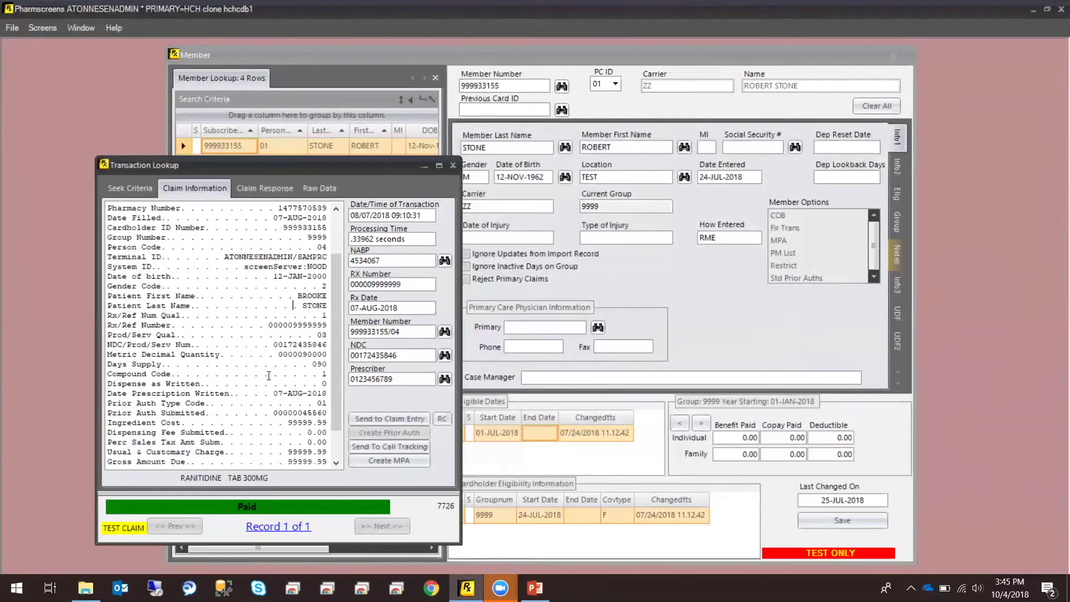
{"action": "scroll", "coordinate": [296, 328], "scroll_direction": "down", "scroll_amount": 1}
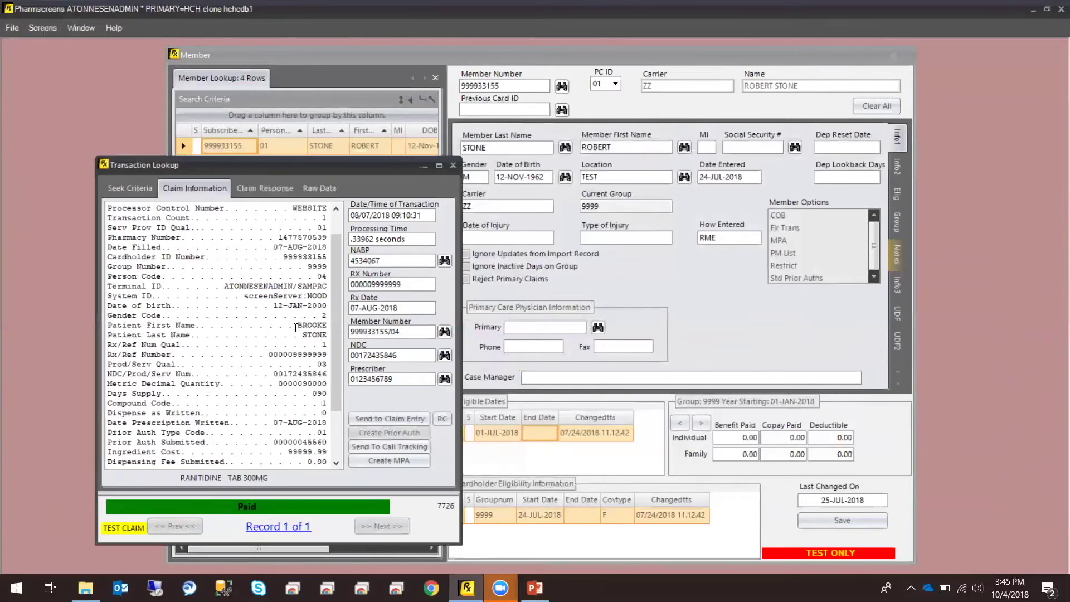
{"action": "left_click_drag", "start_coordinate": [283, 384], "coordinate": [116, 394]}
{"action": "left_click", "coordinate": [315, 384]}
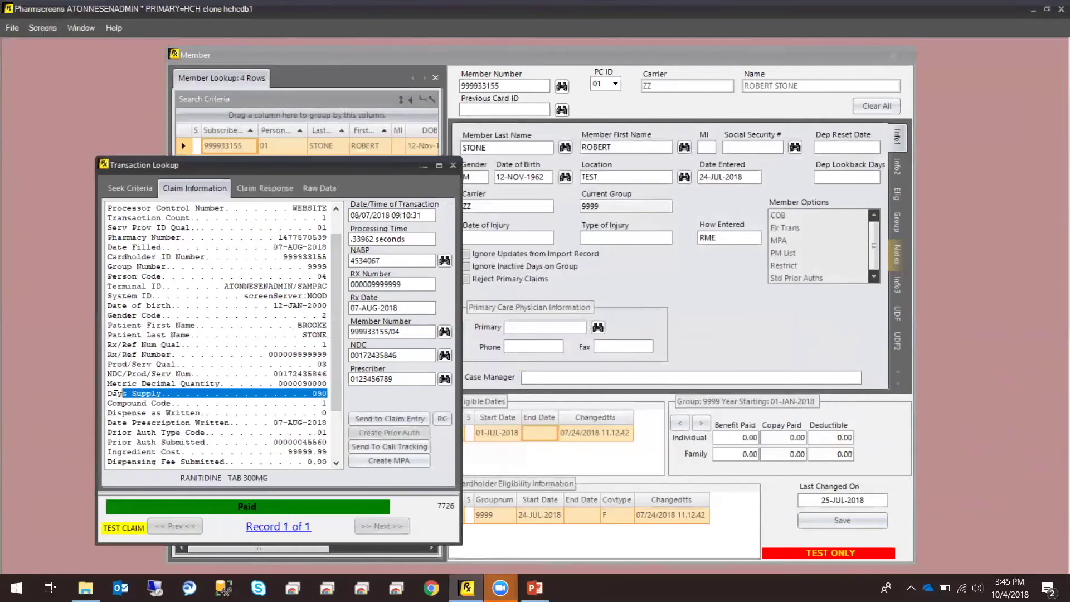
{"action": "left_click_drag", "start_coordinate": [288, 374], "coordinate": [272, 374]}
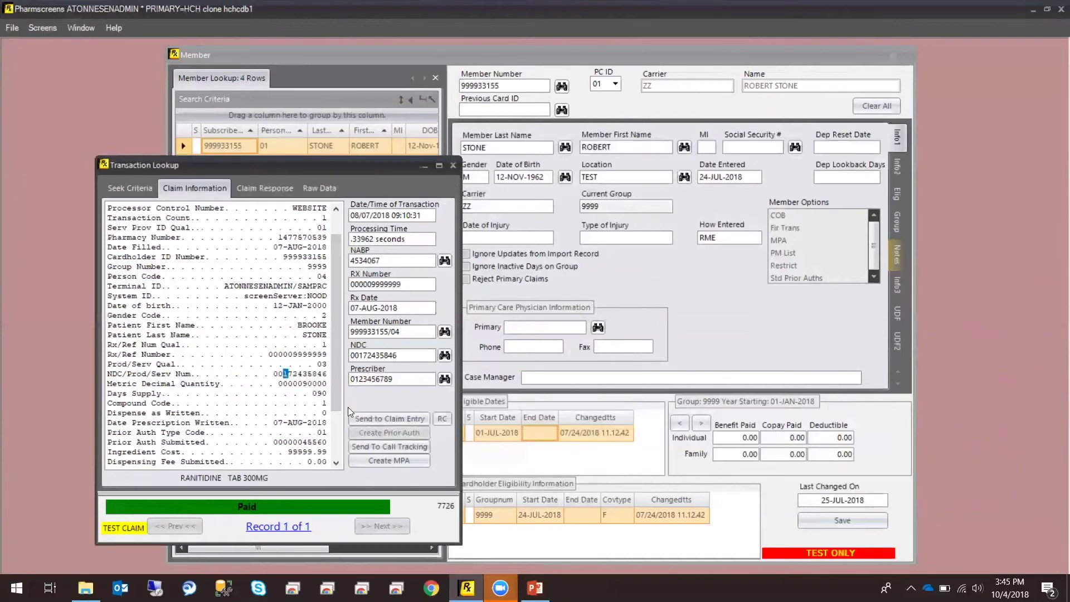
{"action": "left_click_drag", "start_coordinate": [341, 404], "coordinate": [326, 439]}
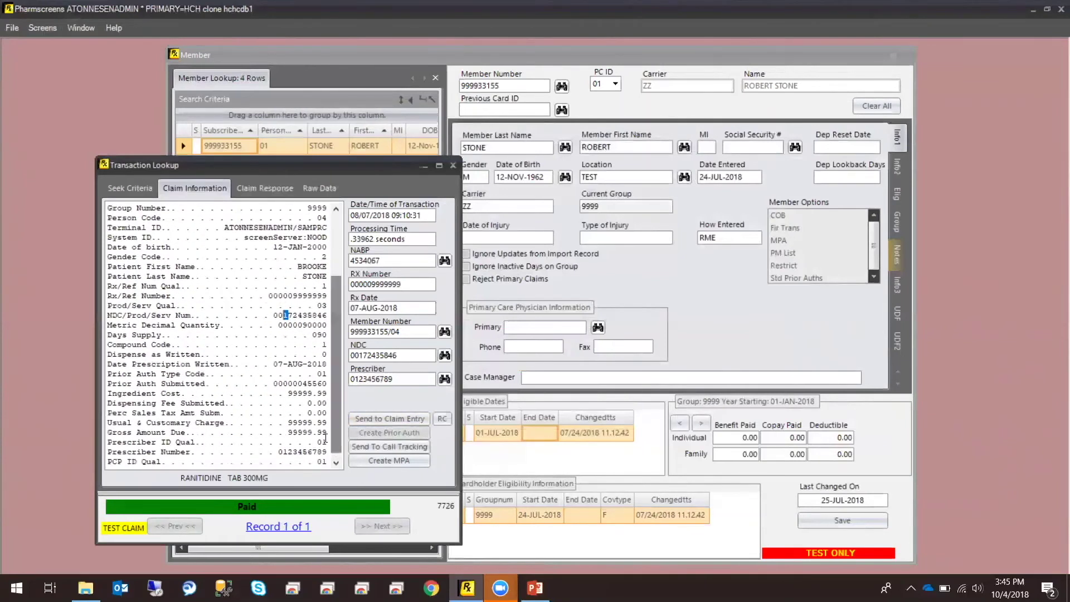
{"action": "left_click", "coordinate": [444, 261]}
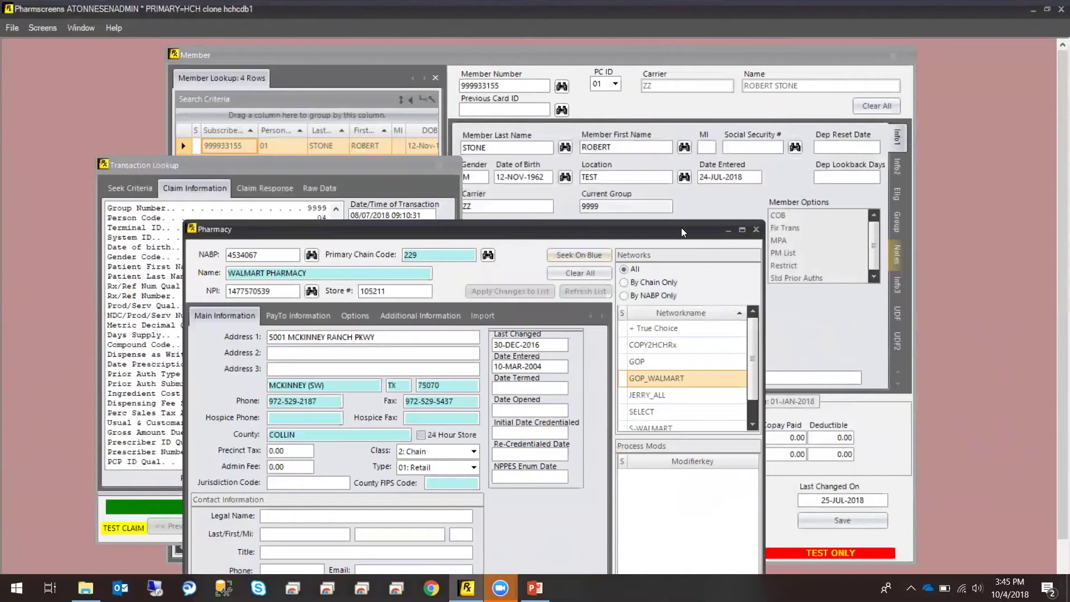
Move the WALMART PHARMACY record up and bring the Ranitidine claim details forward
{"action": "left_click_drag", "start_coordinate": [683, 228], "coordinate": [821, 110]}
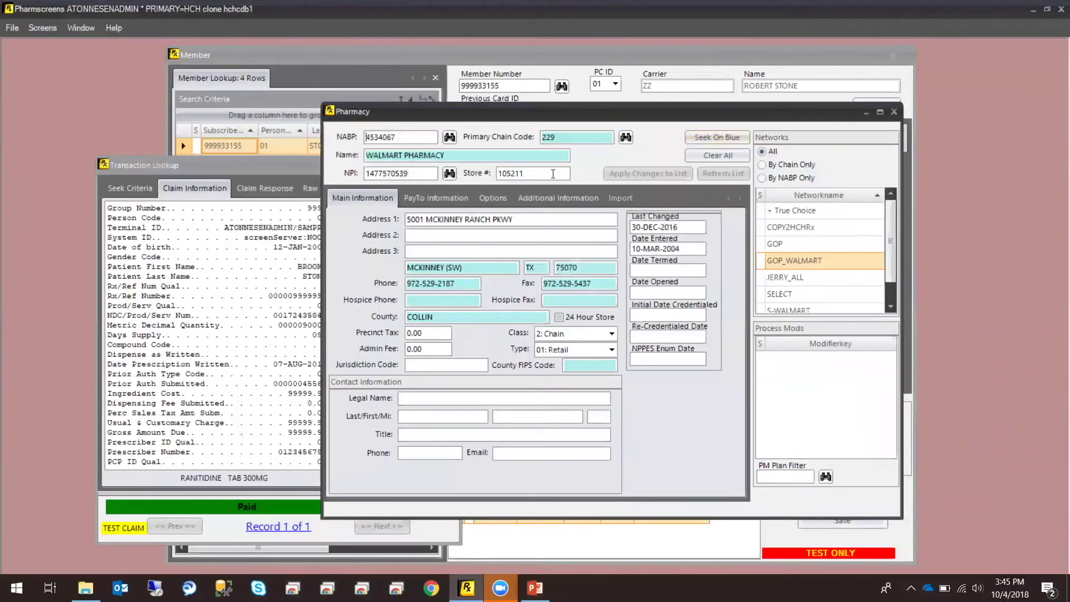
{"action": "left_click", "coordinate": [174, 372], "text": "shift"}
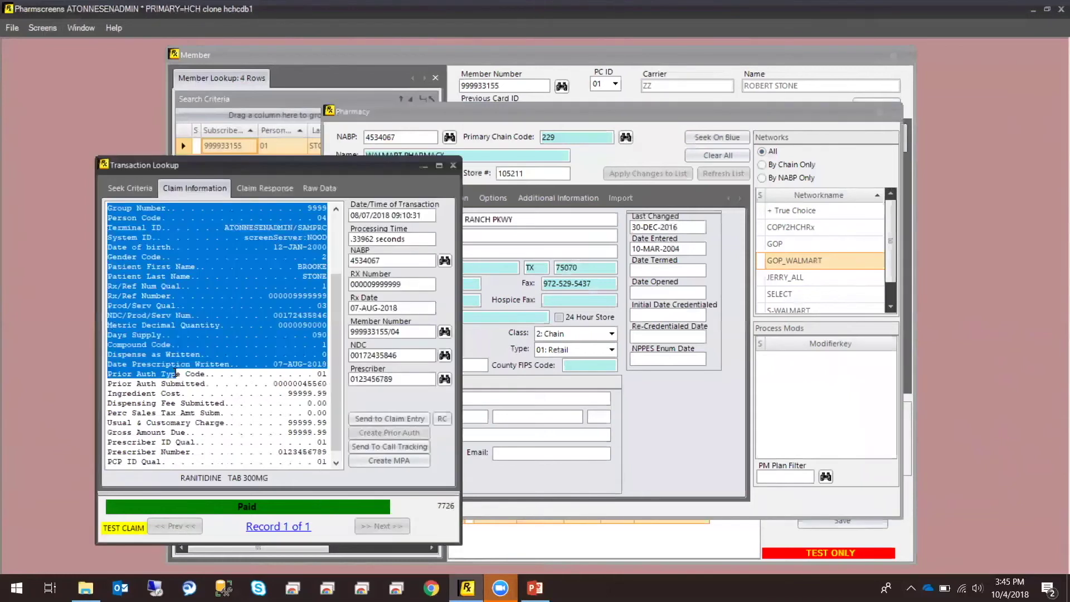
{"action": "left_click", "coordinate": [176, 372]}
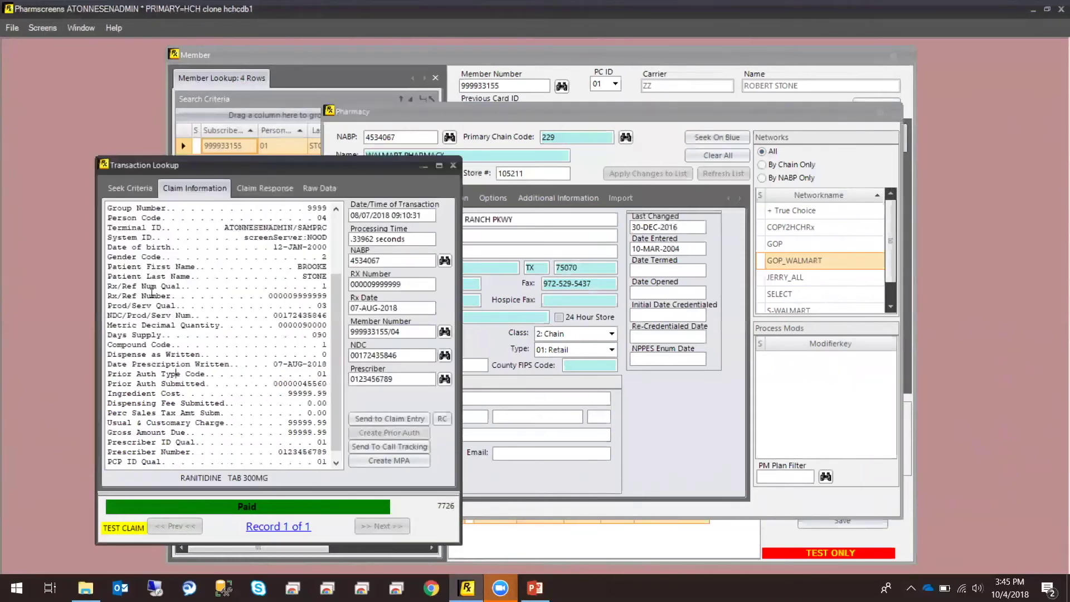
{"action": "left_click", "coordinate": [444, 356]}
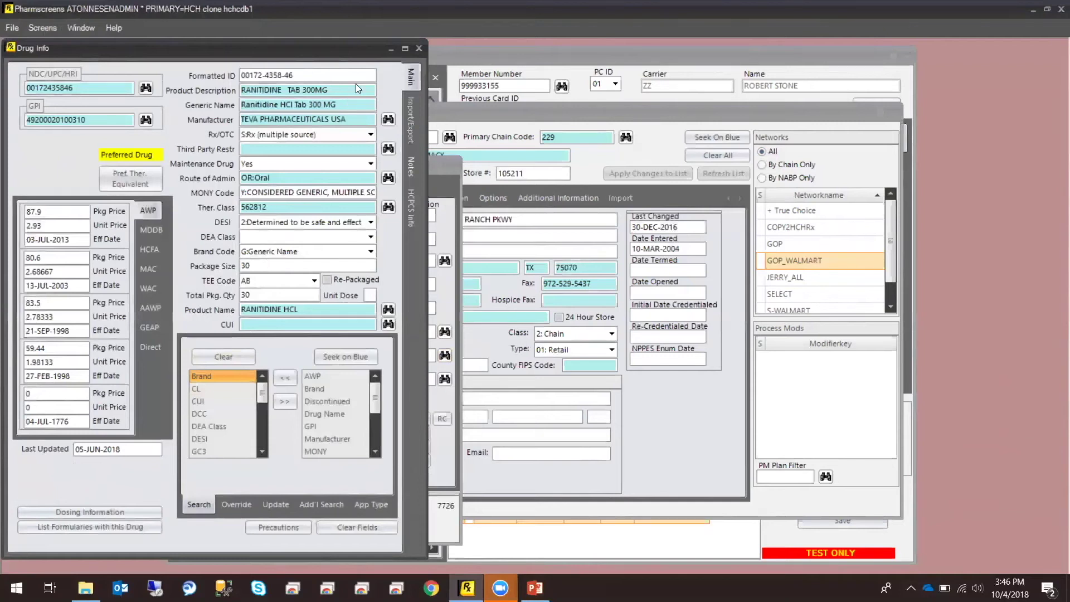
{"action": "left_click", "coordinate": [418, 49]}
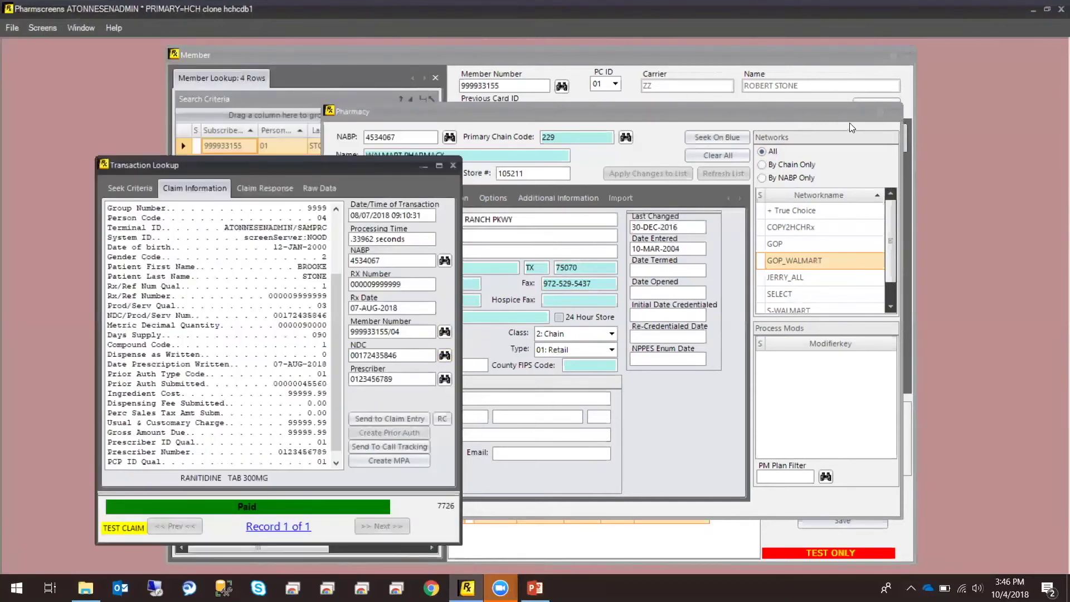
Close the pharmacy record, then view and close the prescriber's DEA Master record
{"action": "left_click", "coordinate": [894, 112]}
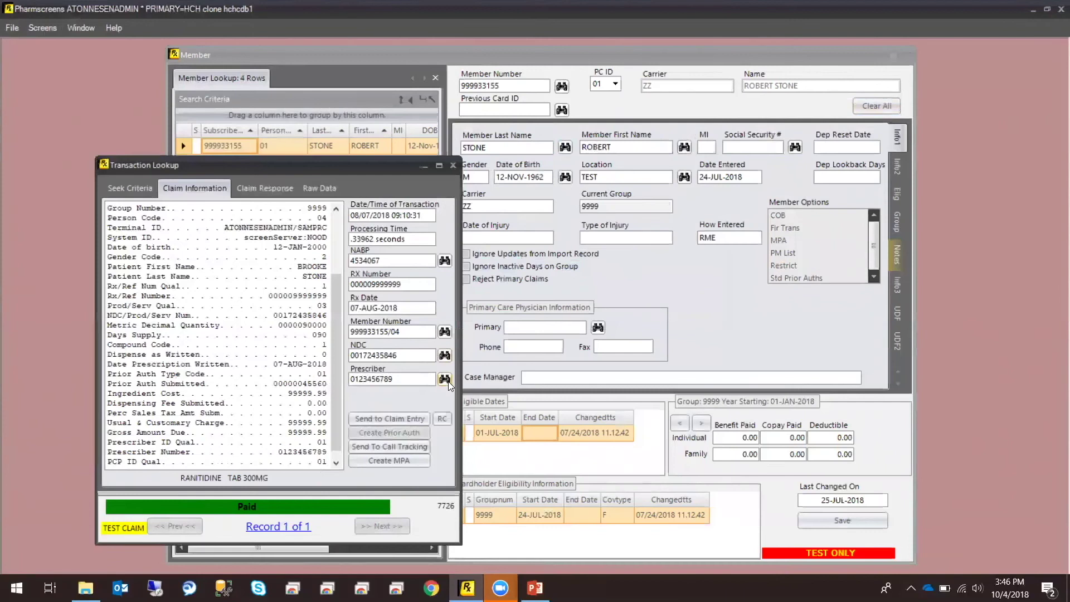
{"action": "left_click", "coordinate": [448, 380]}
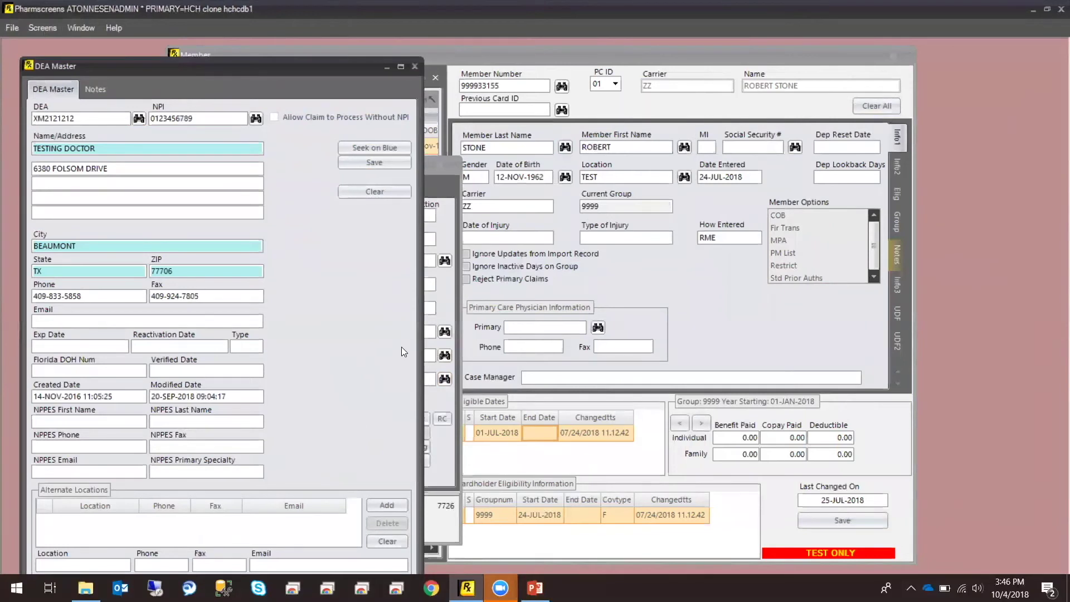
{"action": "left_click", "coordinate": [412, 65]}
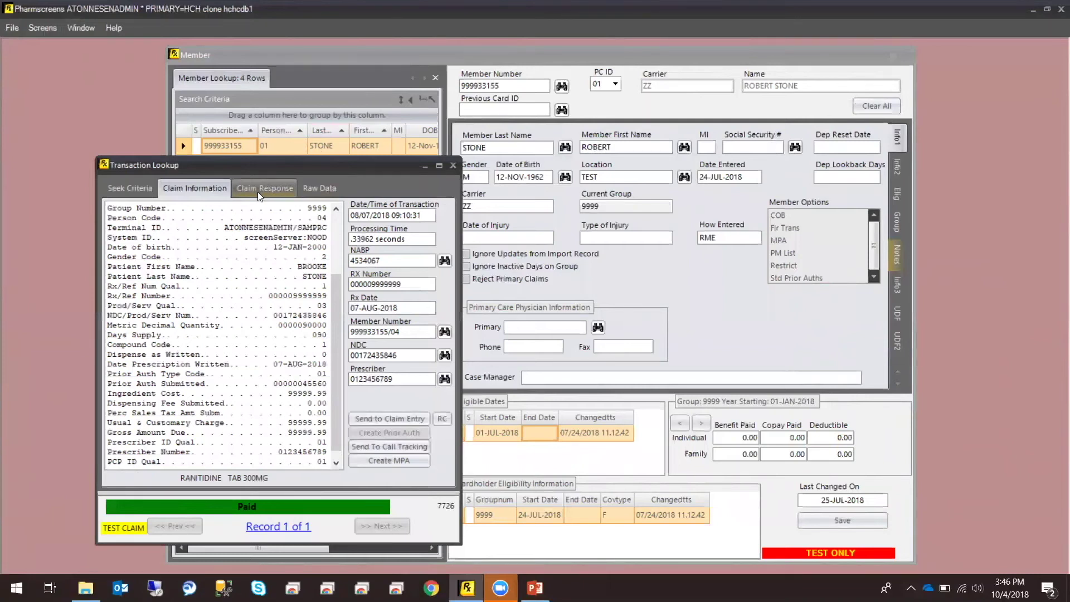
Show the Ranitidine claim response and check the 10.00 Patient Pay Amount
{"action": "left_click", "coordinate": [257, 189]}
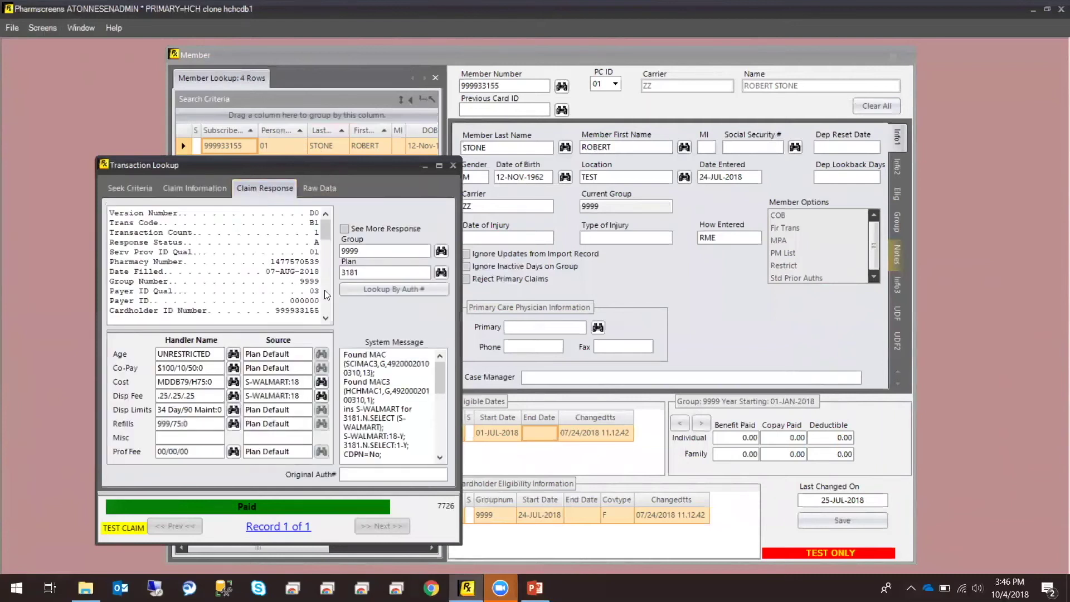
{"action": "left_click", "coordinate": [326, 316]}
{"action": "left_click", "coordinate": [326, 316]}
{"action": "left_click", "coordinate": [327, 317]}
{"action": "left_click", "coordinate": [326, 317]}
{"action": "left_click", "coordinate": [326, 317]}
{"action": "left_click", "coordinate": [327, 317]}
{"action": "left_click", "coordinate": [326, 317]}
{"action": "left_click", "coordinate": [326, 318]}
{"action": "left_click", "coordinate": [326, 318]}
{"action": "left_click", "coordinate": [325, 318]}
{"action": "left_click", "coordinate": [326, 318]}
{"action": "left_click", "coordinate": [326, 318]}
{"action": "scroll", "coordinate": [326, 321], "scroll_direction": "down", "scroll_amount": 4}
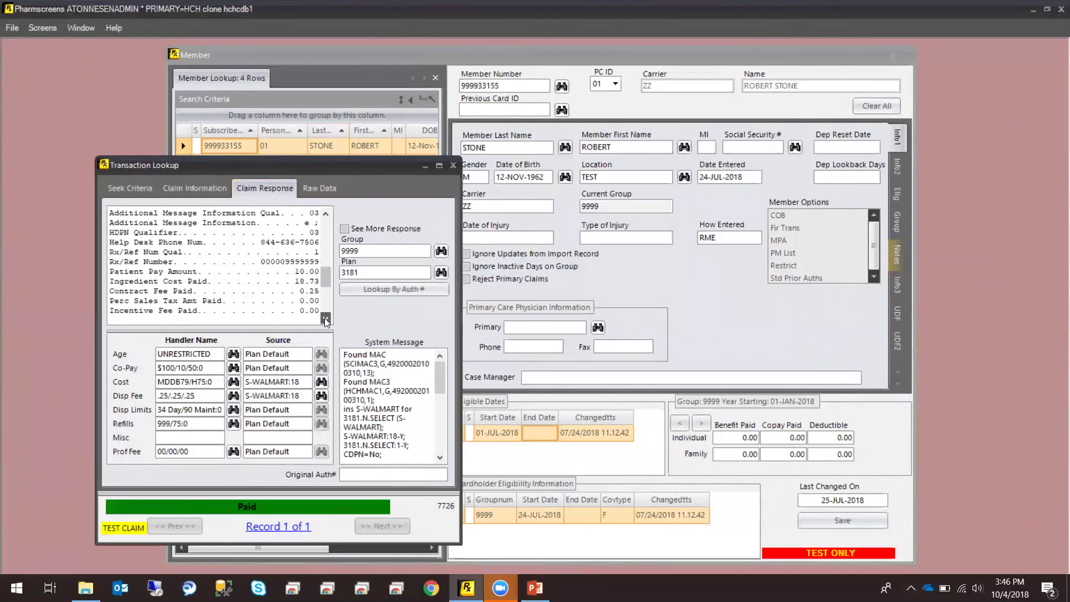
{"action": "left_click", "coordinate": [112, 271], "text": "shift"}
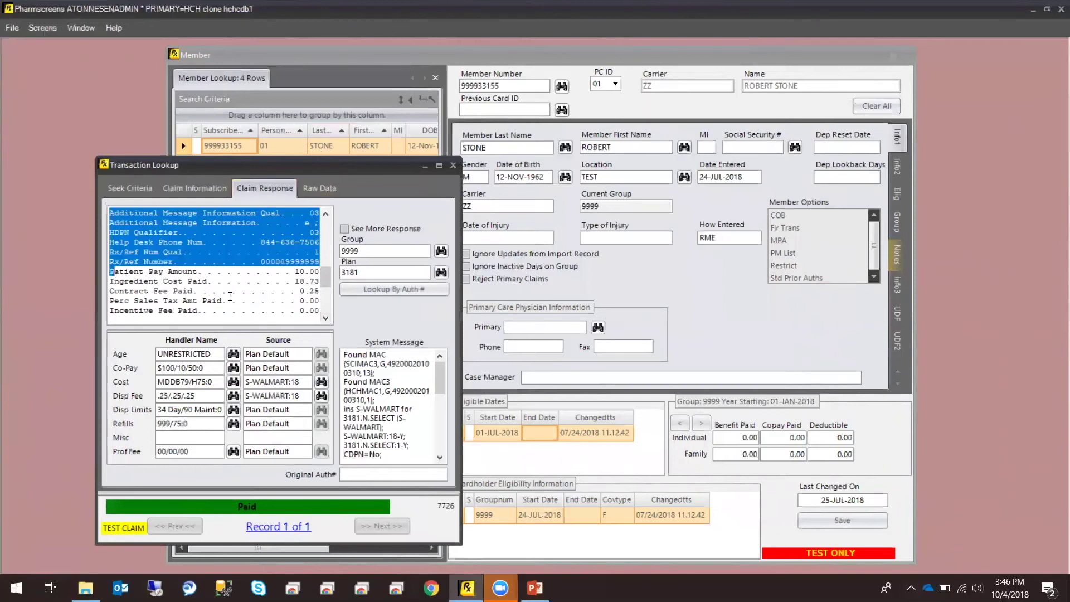
{"action": "mouse_move", "coordinate": [110, 280]}
{"action": "left_mouse_down"}
{"action": "mouse_move", "coordinate": [266, 280]}
{"action": "mouse_move", "coordinate": [112, 269]}
{"action": "left_mouse_up"}
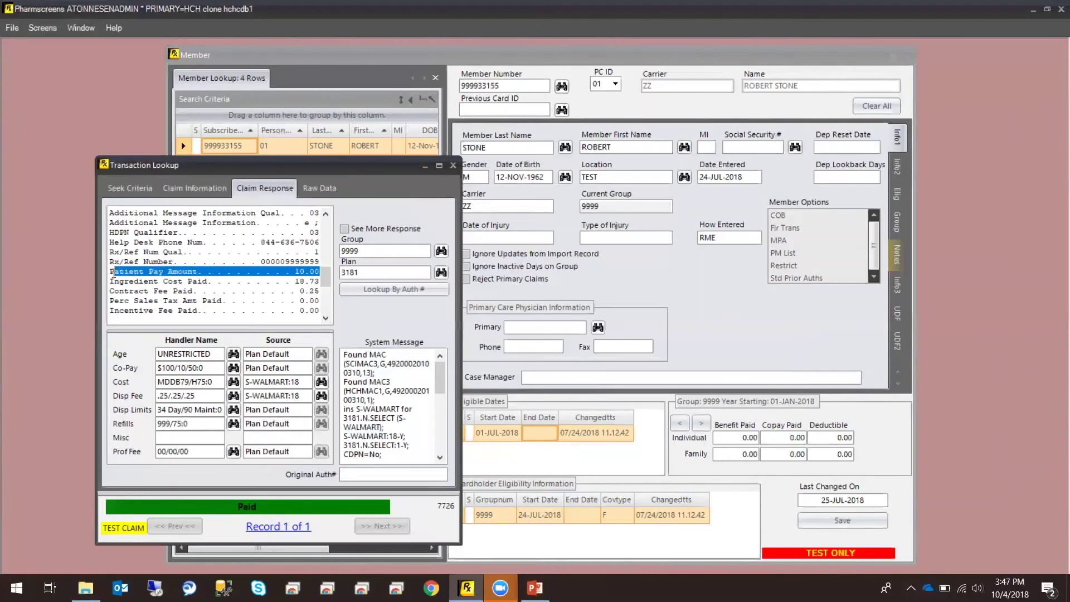
{"action": "left_click", "coordinate": [121, 273]}
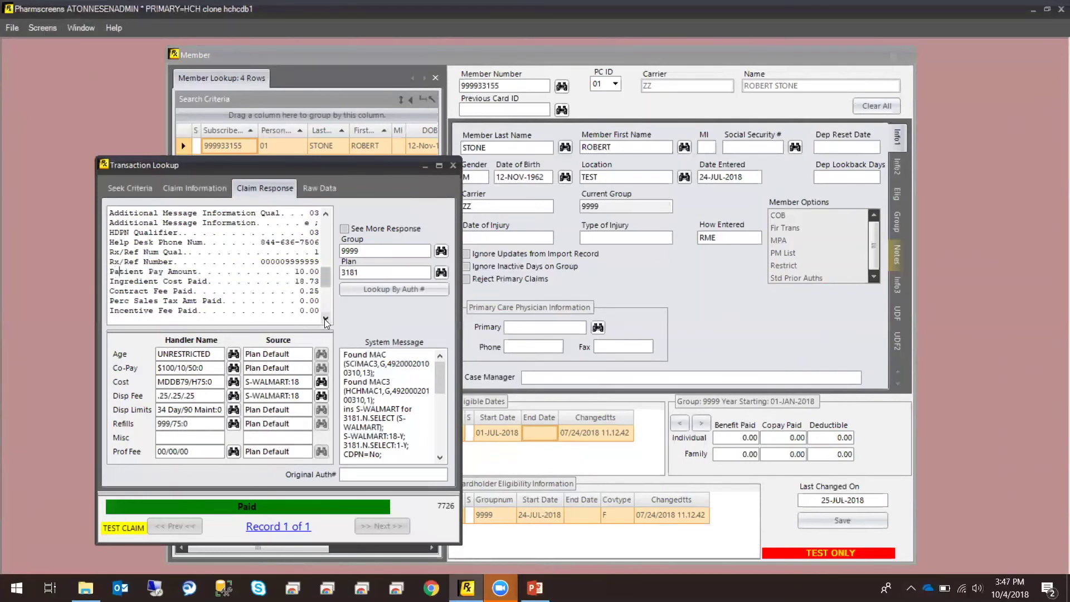
Highlight the 10.00 copay/coinsurance amount, then return to Claim Information
{"action": "left_click", "coordinate": [325, 318]}
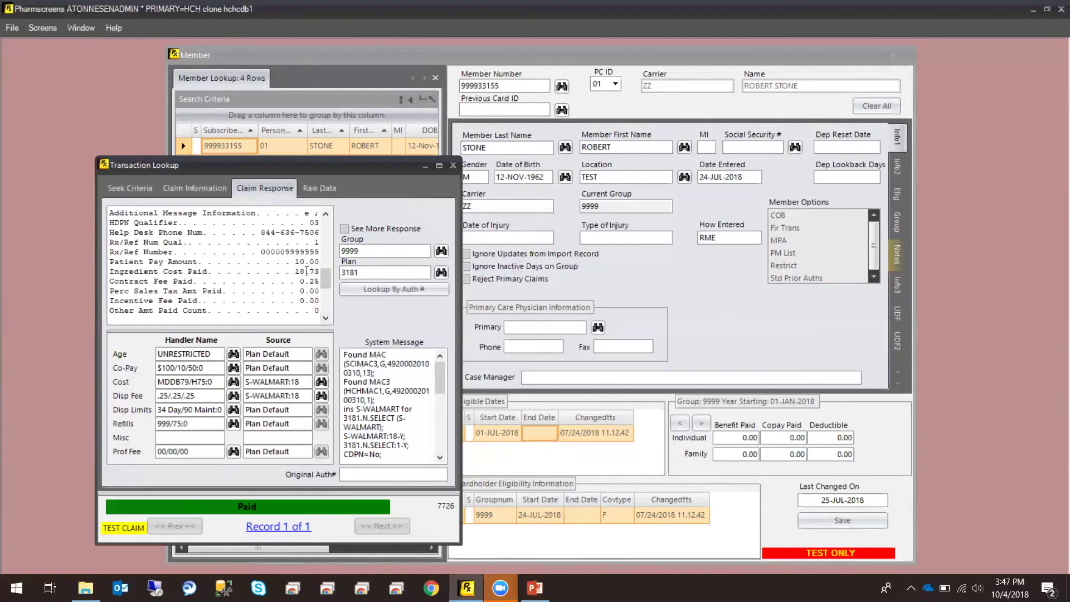
{"action": "left_click", "coordinate": [325, 318]}
{"action": "left_click", "coordinate": [325, 318]}
{"action": "left_click", "coordinate": [325, 318]}
{"action": "left_click", "coordinate": [325, 318]}
{"action": "left_click", "coordinate": [325, 318]}
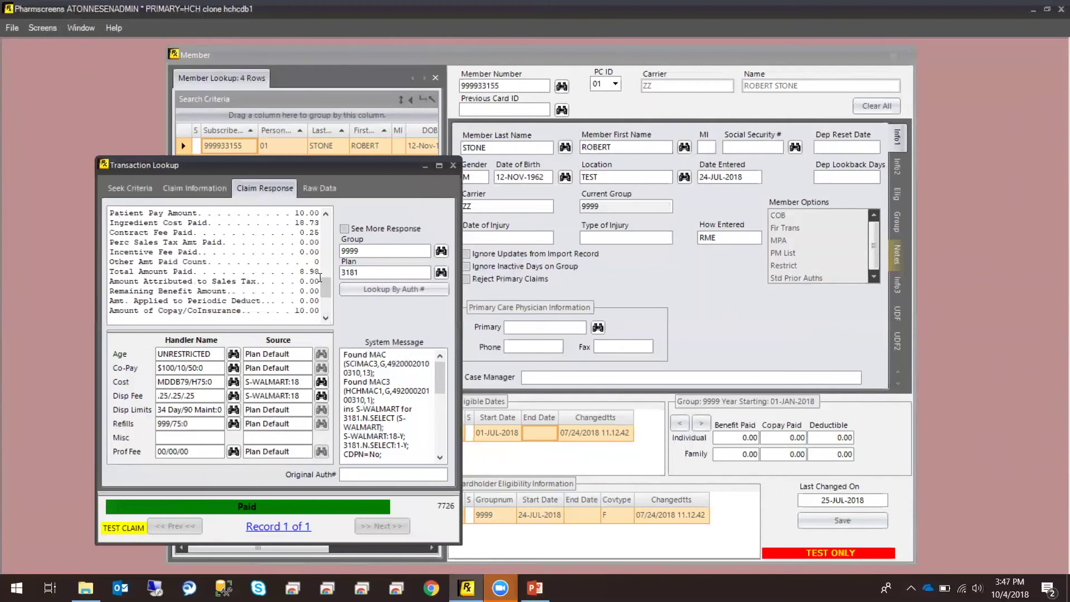
{"action": "left_click", "coordinate": [326, 318]}
{"action": "left_click", "coordinate": [326, 318]}
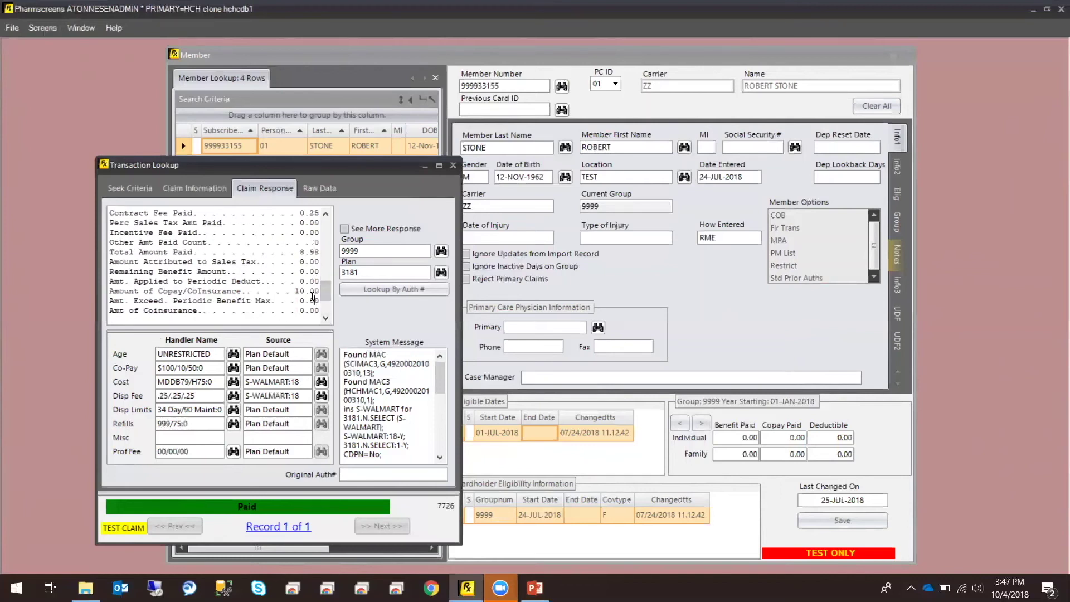
{"action": "left_click_drag", "start_coordinate": [319, 291], "coordinate": [239, 291]}
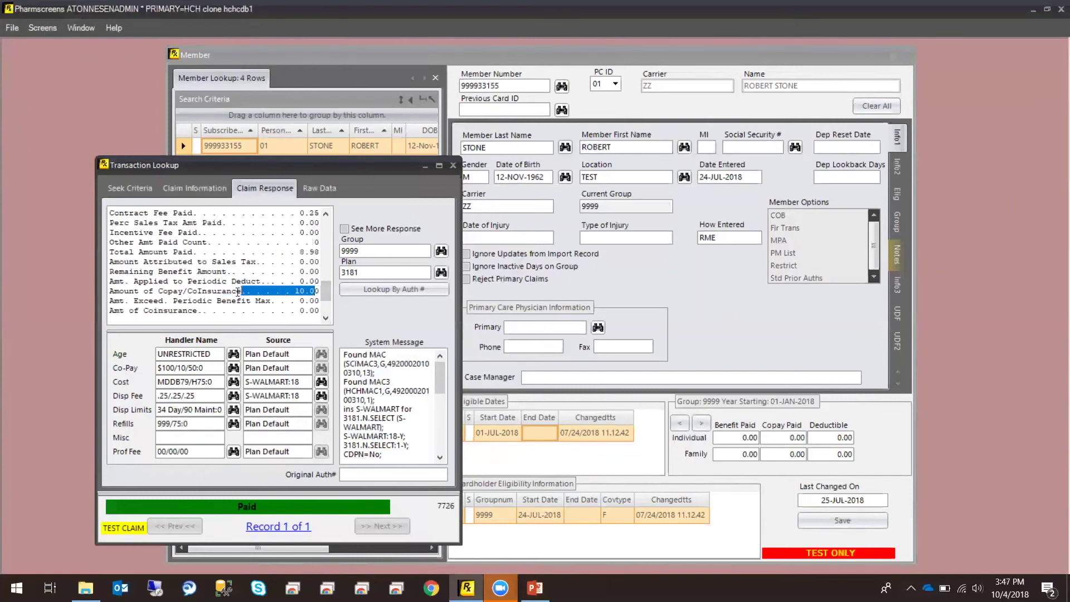
{"action": "left_click", "coordinate": [129, 188]}
{"action": "left_click", "coordinate": [195, 188]}
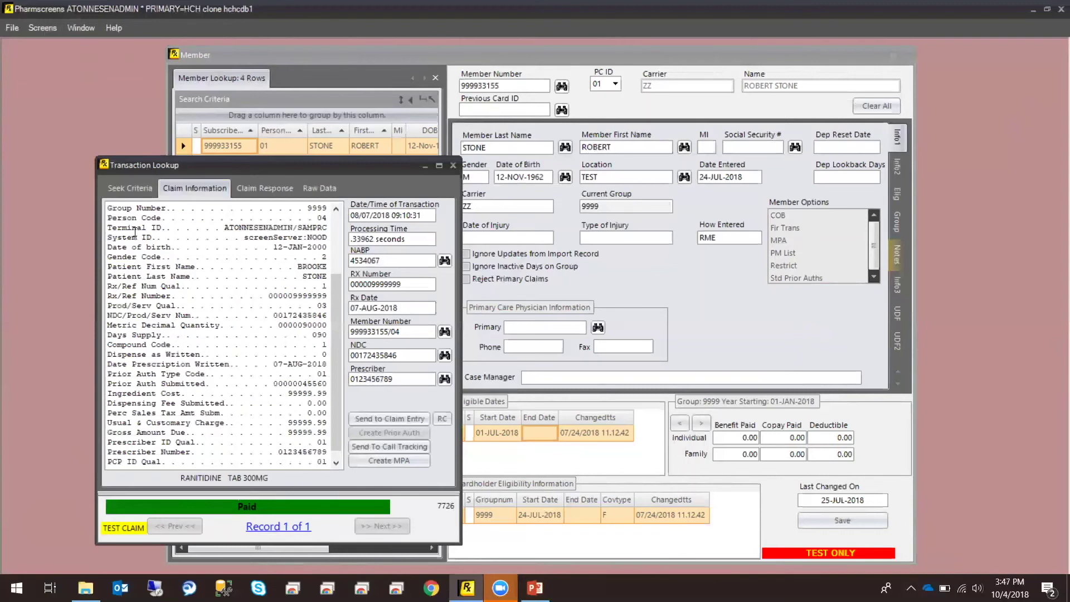
Return to Seek Criteria and re-run the member's claim search, then close the list
{"action": "left_click", "coordinate": [120, 195]}
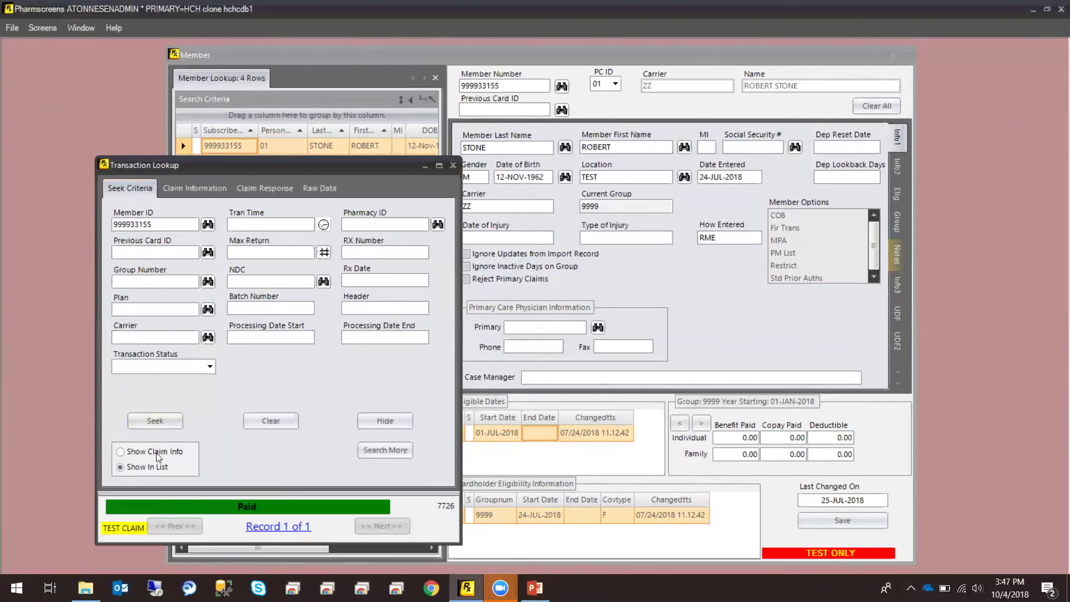
{"action": "left_click", "coordinate": [173, 420]}
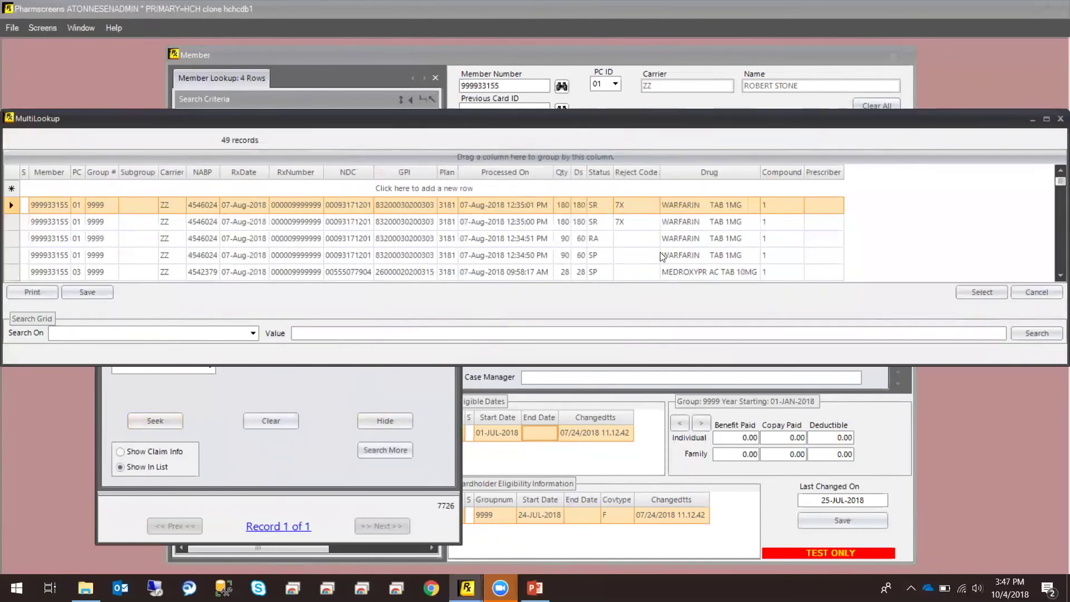
{"action": "left_click", "coordinate": [1056, 275]}
{"action": "left_click", "coordinate": [1053, 275]}
{"action": "left_click", "coordinate": [1053, 275]}
{"action": "left_click", "coordinate": [1053, 276]}
{"action": "left_click", "coordinate": [1053, 276]}
{"action": "left_click", "coordinate": [1054, 277]}
{"action": "left_click", "coordinate": [1055, 276]}
{"action": "left_click", "coordinate": [1054, 276]}
{"action": "left_click", "coordinate": [1055, 276]}
{"action": "left_click", "coordinate": [1055, 276]}
{"action": "left_click", "coordinate": [1055, 277]}
{"action": "left_click", "coordinate": [1055, 276]}
{"action": "left_click", "coordinate": [1054, 277]}
{"action": "left_click", "coordinate": [1055, 276]}
{"action": "left_click", "coordinate": [1054, 277]}
{"action": "left_click", "coordinate": [1036, 291]}
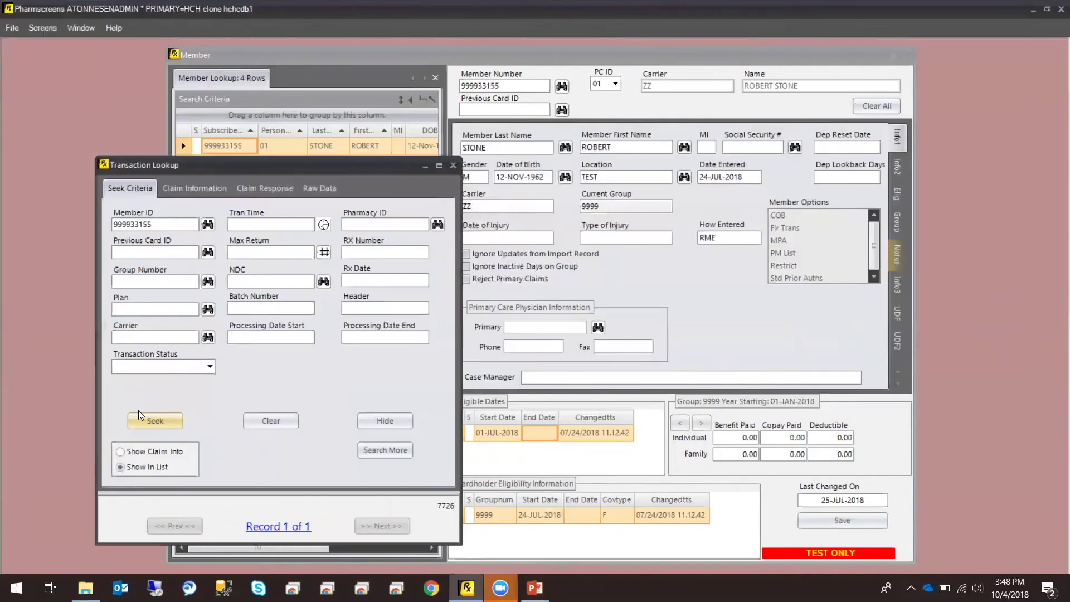
Search again and pick the rejected HUMIRA PEN INJ 40MG/0.8 claim
{"action": "left_click", "coordinate": [150, 419]}
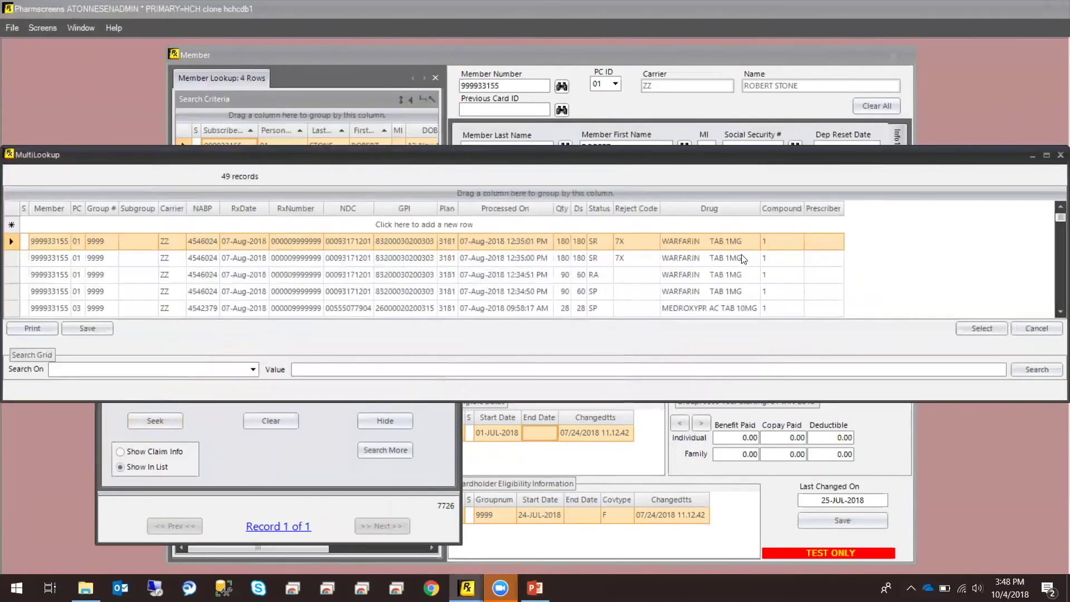
{"action": "scroll", "coordinate": [744, 261], "scroll_direction": "down", "scroll_amount": 2}
{"action": "scroll", "coordinate": [691, 288], "scroll_direction": "down", "scroll_amount": 1}
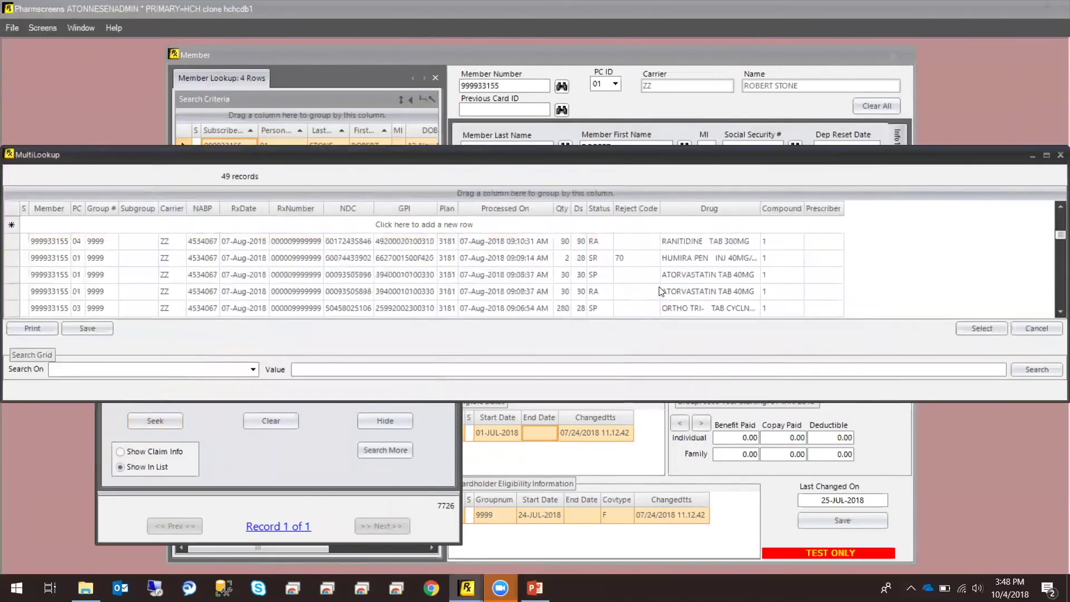
{"action": "left_click", "coordinate": [689, 259]}
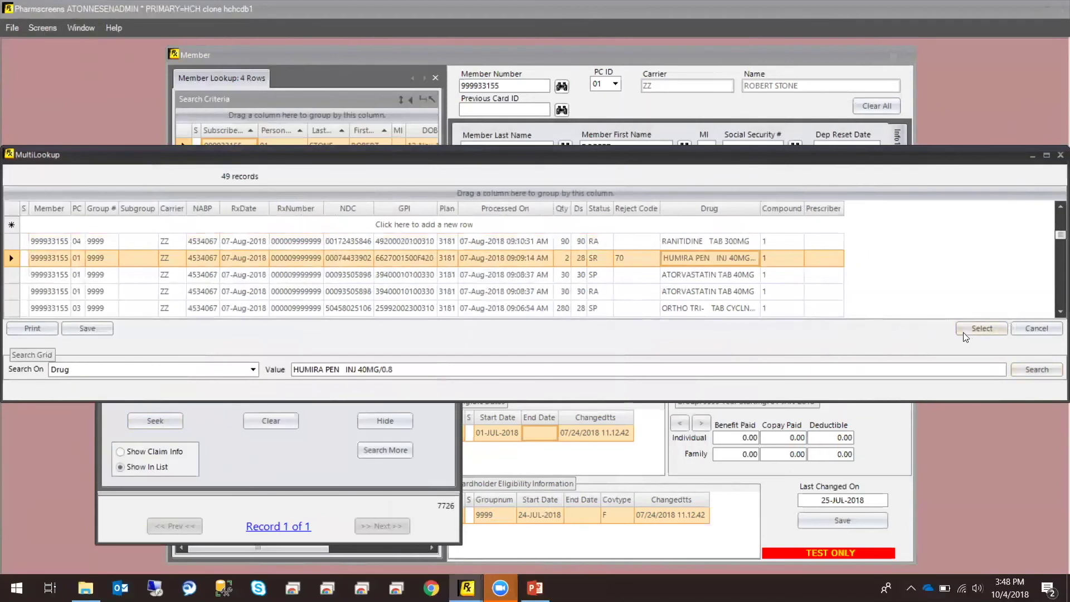
Open the Humira claim and read reject 70: Product/Service Not Covered under plan 3181
{"action": "left_click", "coordinate": [963, 331]}
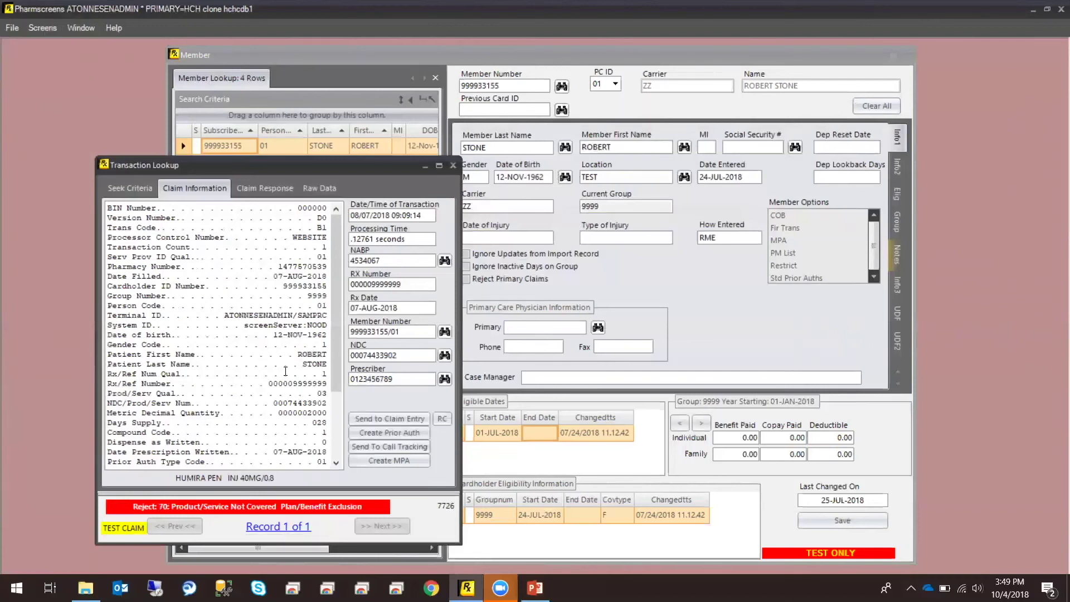
{"action": "scroll", "coordinate": [290, 374], "scroll_direction": "down", "scroll_amount": 1}
{"action": "scroll", "coordinate": [289, 374], "scroll_direction": "down", "scroll_amount": 2}
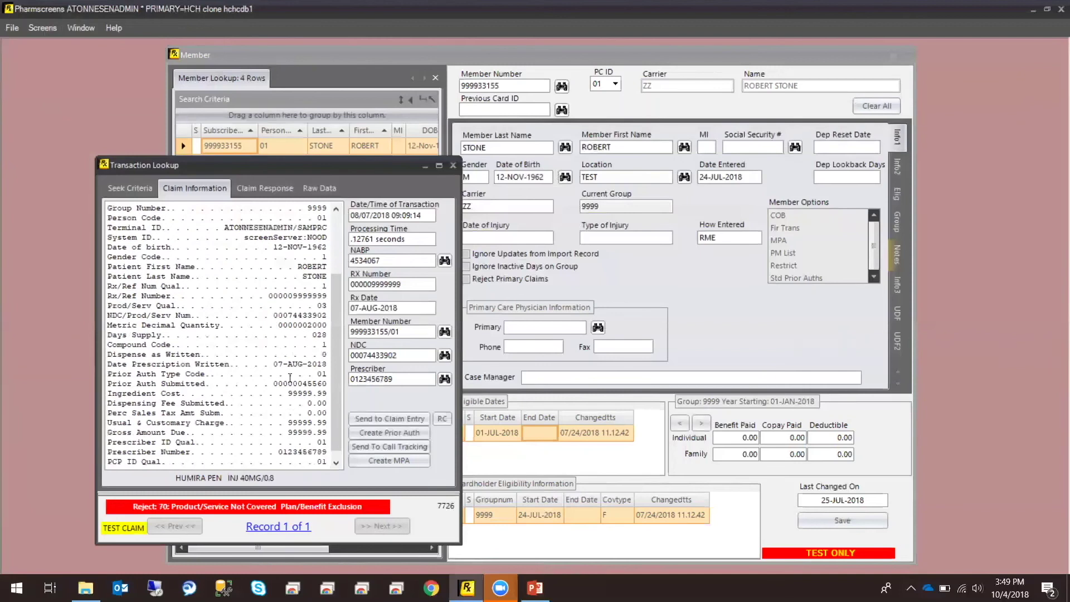
{"action": "scroll", "coordinate": [290, 377], "scroll_direction": "down", "scroll_amount": 1}
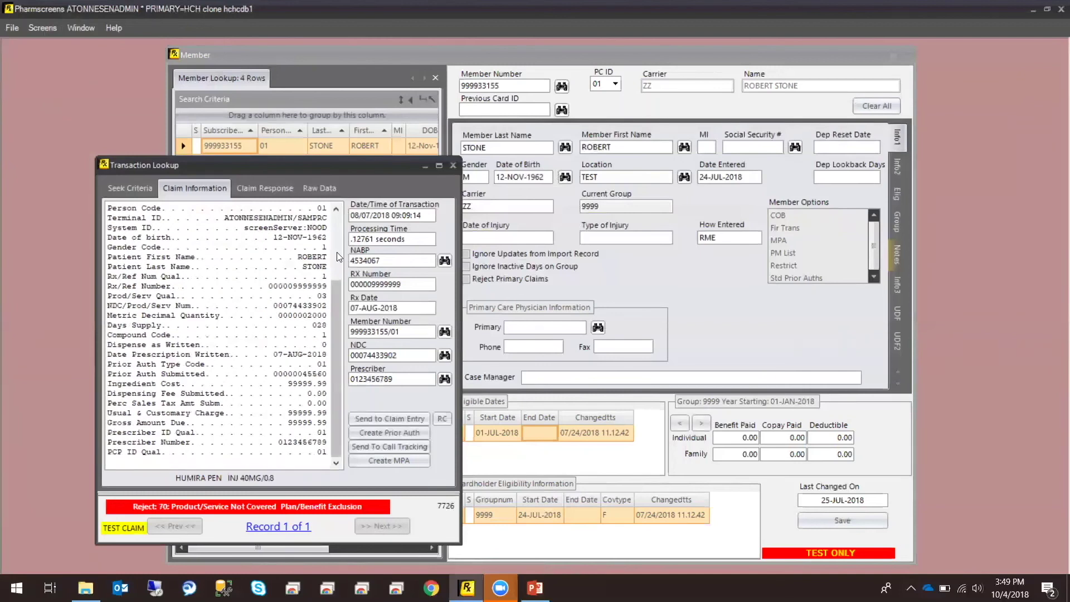
{"action": "key", "text": "ctrl+a"}
{"action": "left_click", "coordinate": [217, 453]}
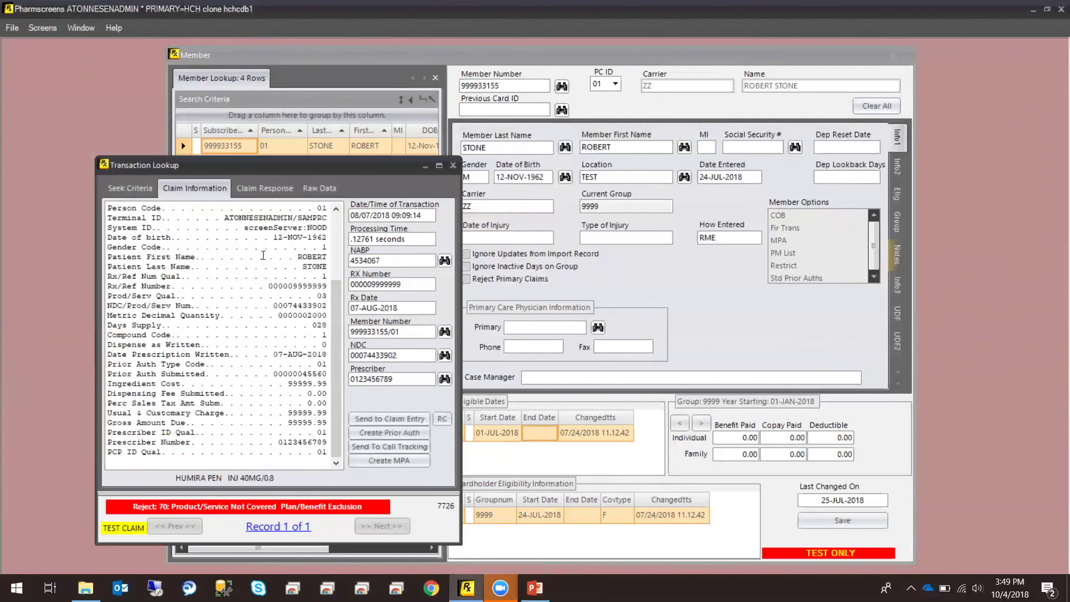
View the Humira claim's response and read its additional message's call-for-assistance text
{"action": "left_click", "coordinate": [268, 190]}
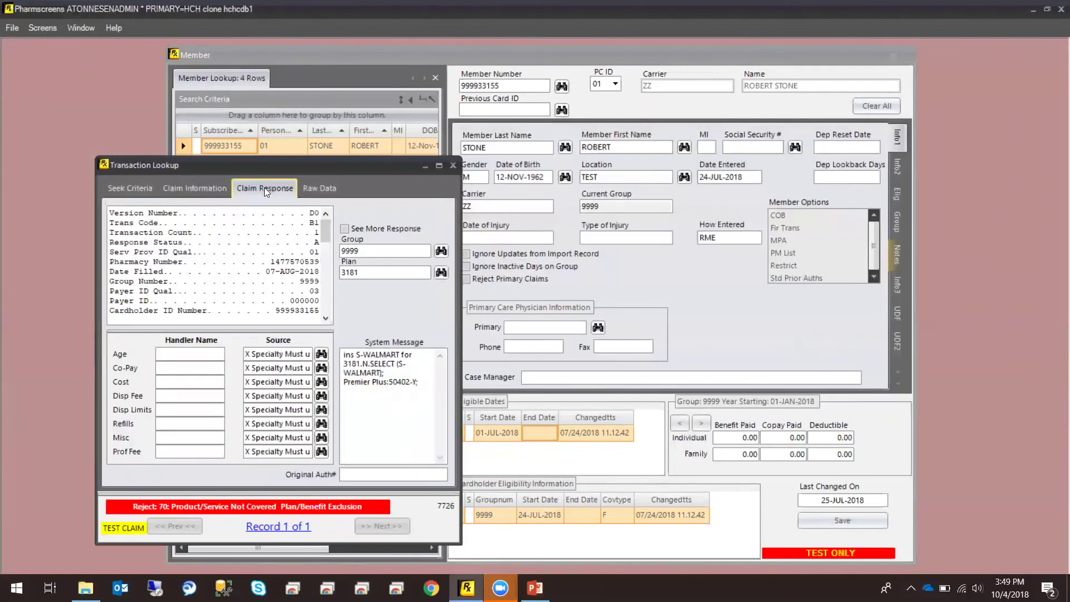
{"action": "scroll", "coordinate": [279, 285], "scroll_direction": "down", "scroll_amount": 1}
{"action": "scroll", "coordinate": [278, 284], "scroll_direction": "down", "scroll_amount": 4}
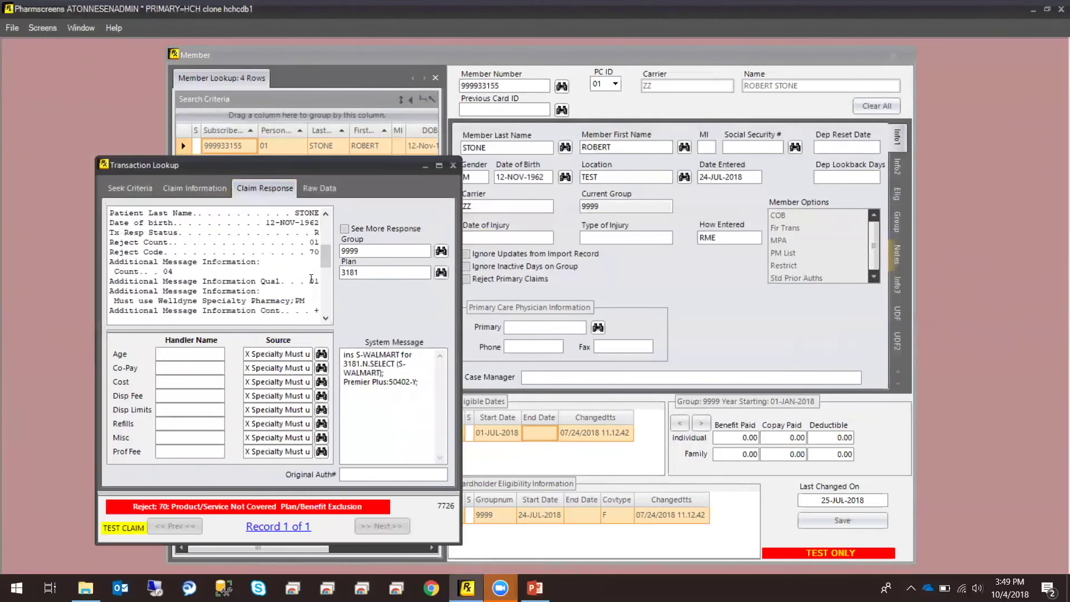
{"action": "scroll", "coordinate": [311, 279], "scroll_direction": "down", "scroll_amount": 3}
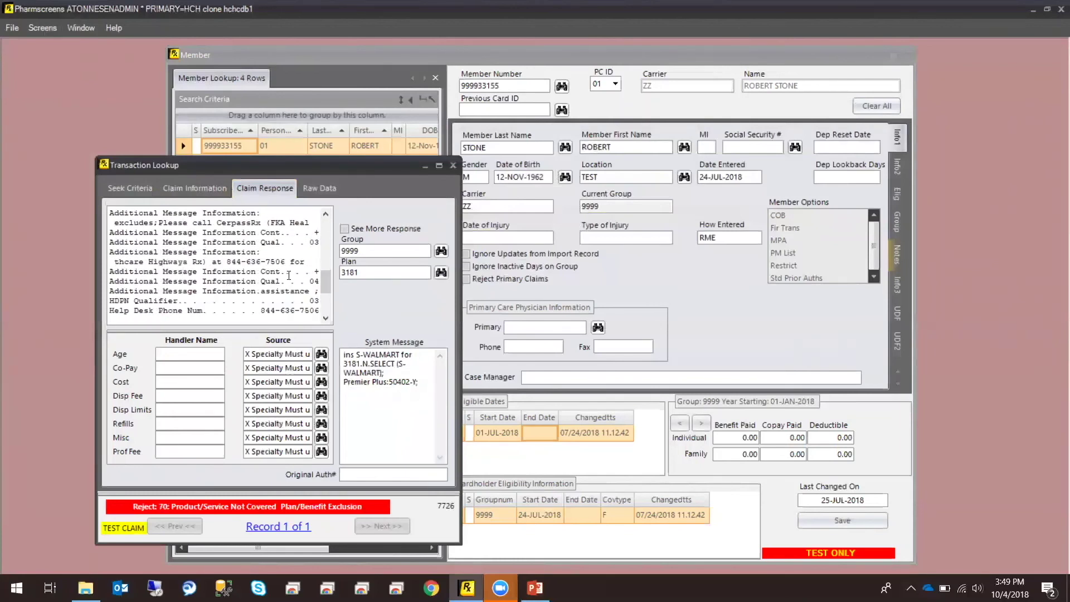
{"action": "scroll", "coordinate": [286, 273], "scroll_direction": "down", "scroll_amount": 3}
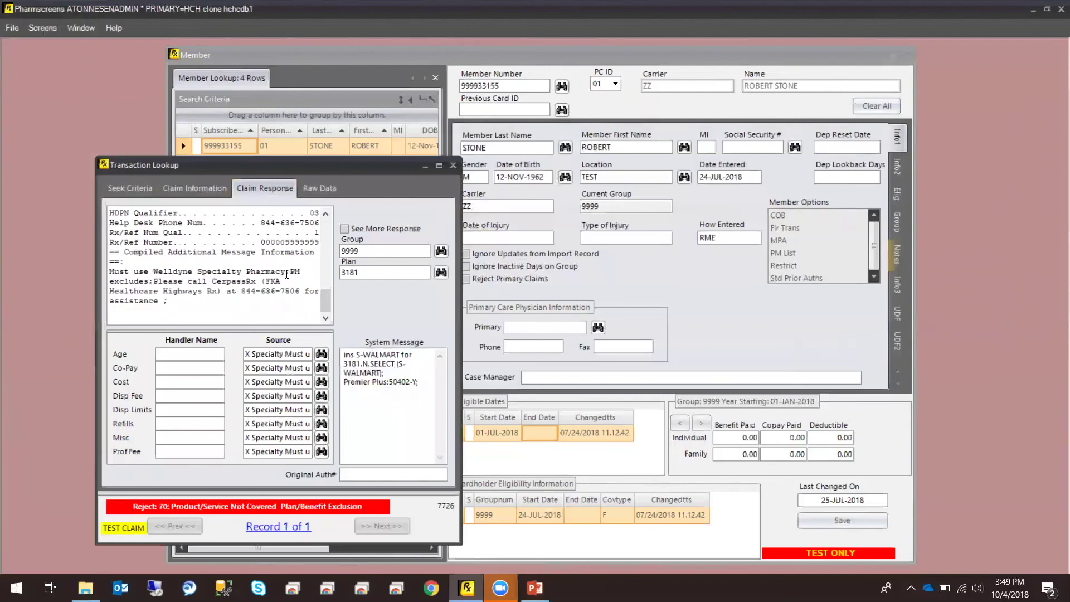
{"action": "left_click", "coordinate": [290, 310]}
{"action": "left_click_drag", "start_coordinate": [221, 315], "coordinate": [113, 281]}
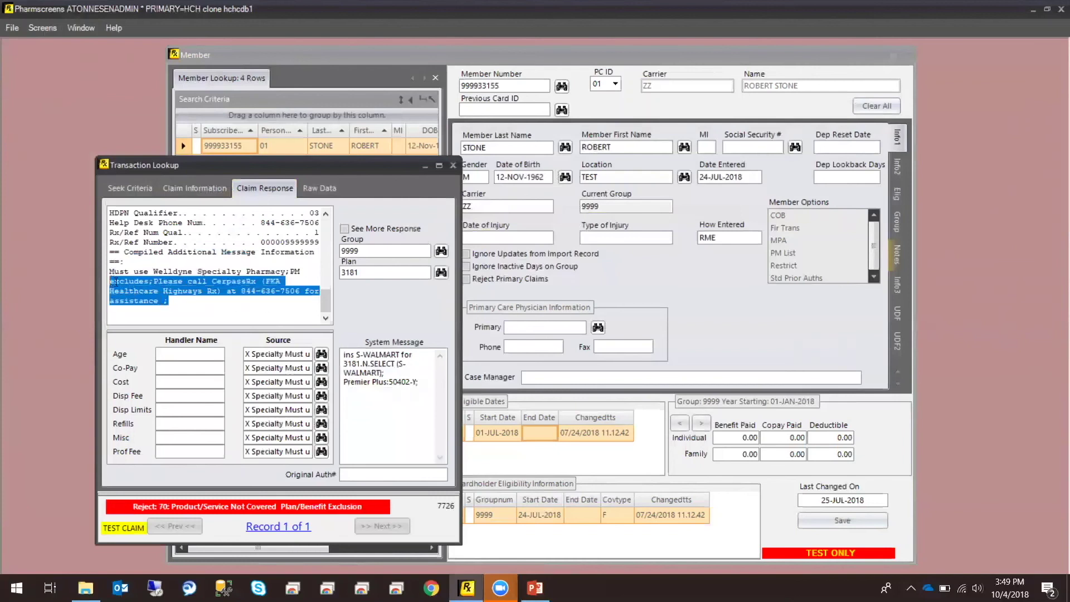
{"action": "left_click", "coordinate": [203, 315]}
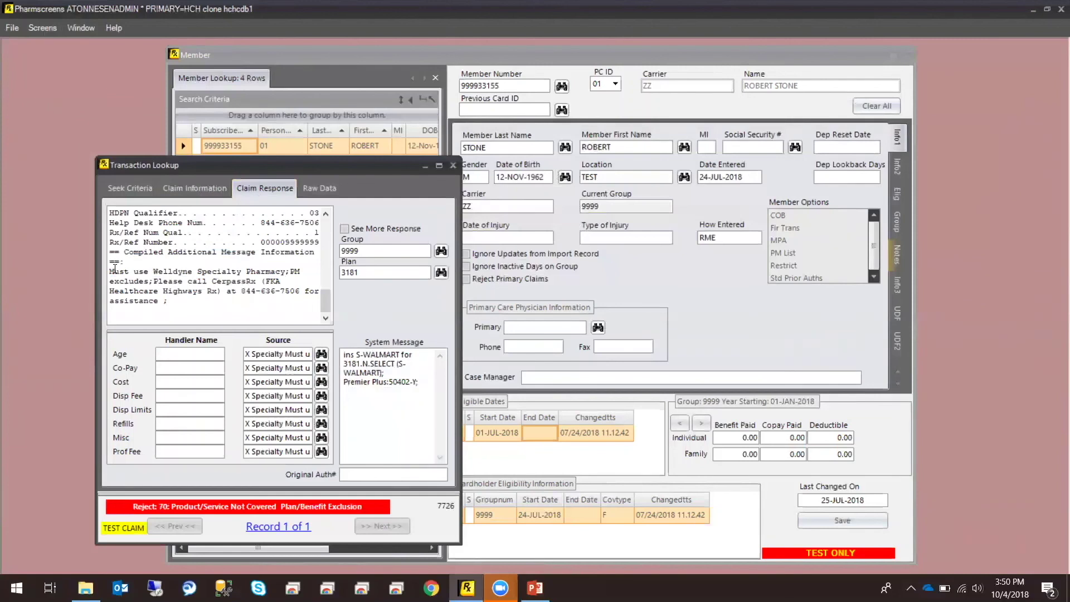
Highlight the must-use Welldyne Specialty Pharmacy requirement, then return to the Humira claim information
{"action": "key", "text": "ctrl+a"}
{"action": "left_click_drag", "start_coordinate": [143, 281], "coordinate": [134, 271]}
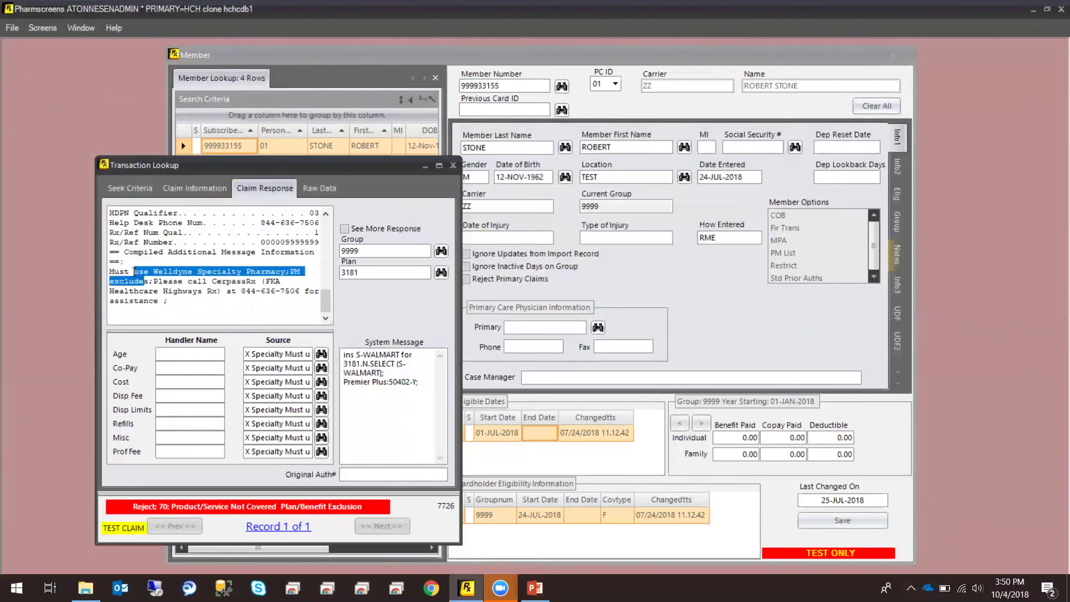
{"action": "left_click", "coordinate": [169, 301]}
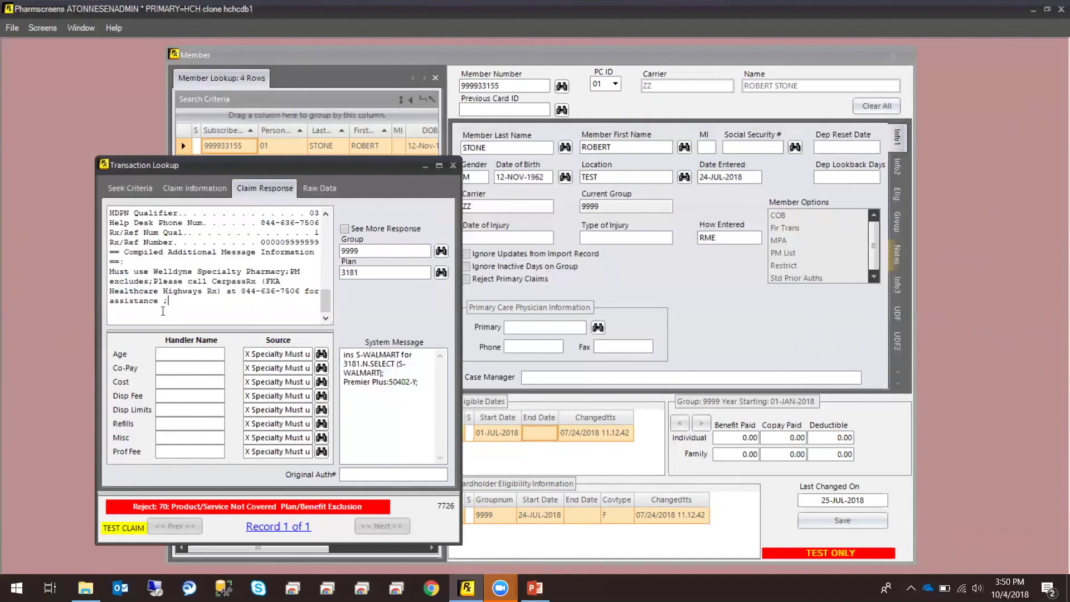
{"action": "left_click", "coordinate": [203, 193]}
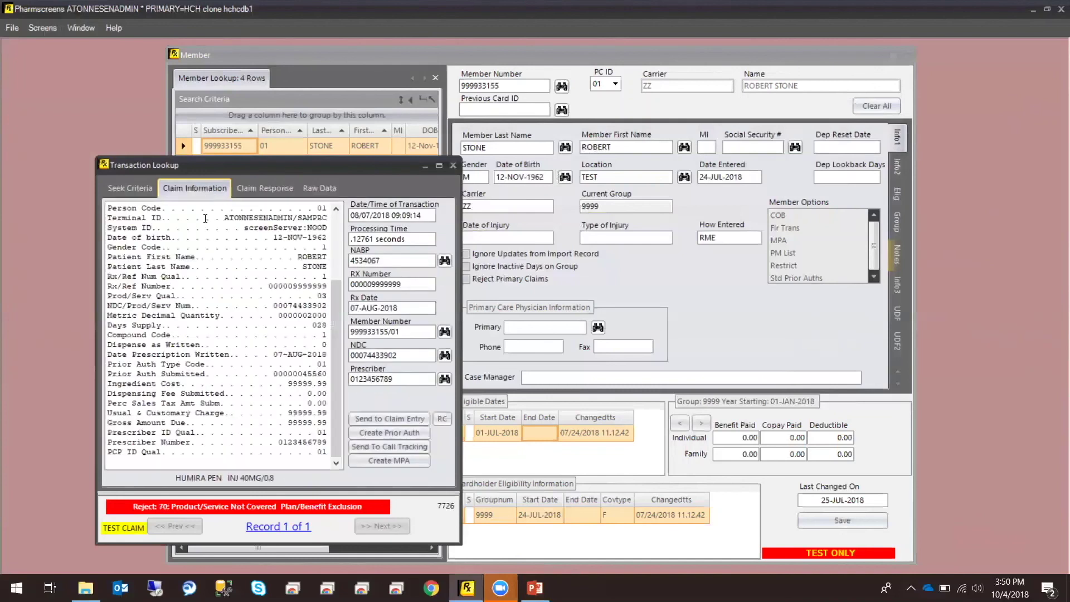